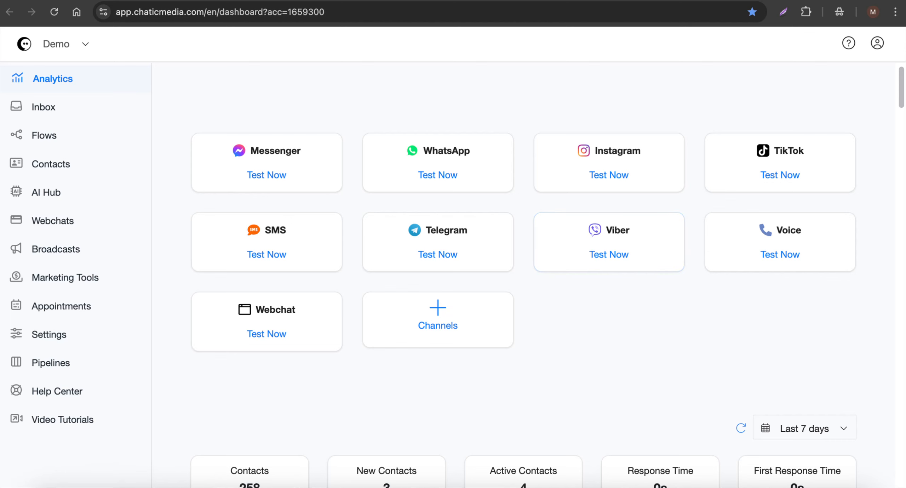
- Open the Fitness Coach Lead Generation Demo flow for editing
left_click(343, 1)
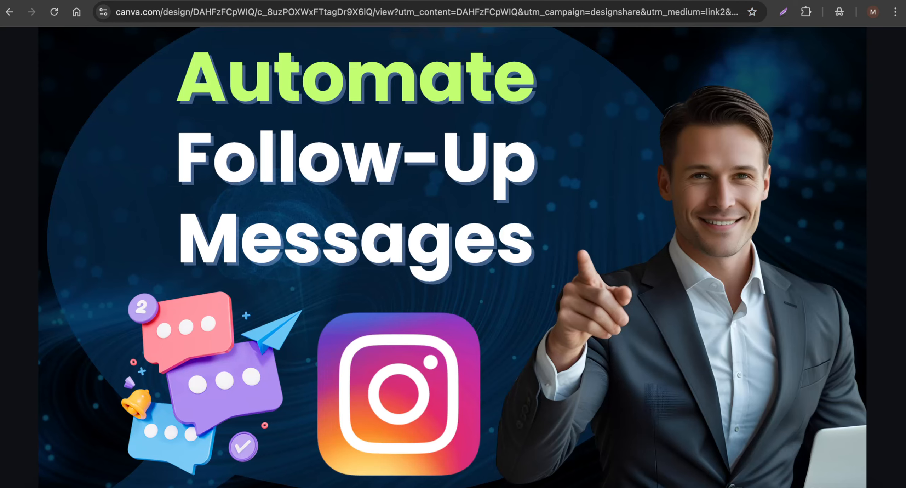
left_click(152, 1)
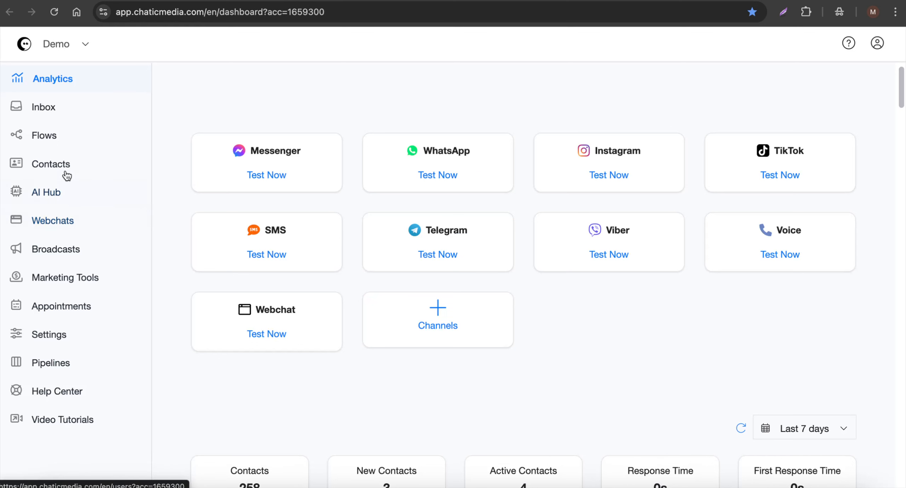
left_click(60, 136)
left_click(614, 1)
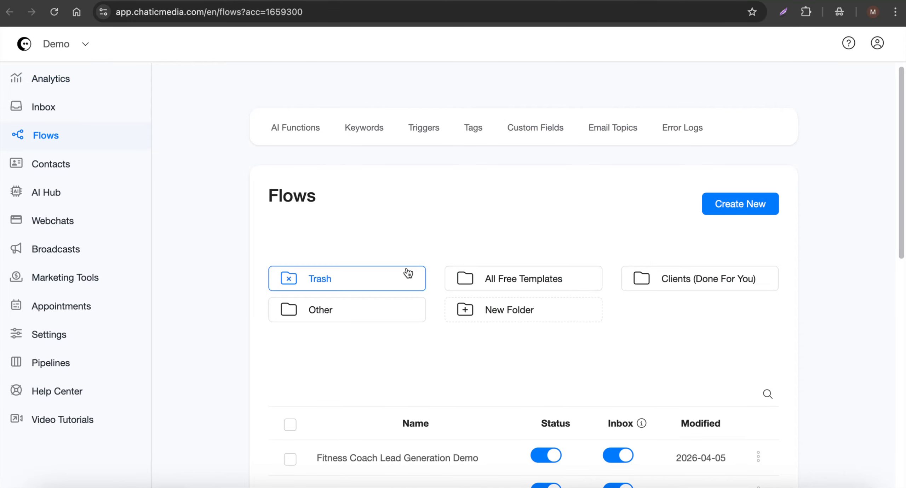
scroll(408, 276, "down", 2)
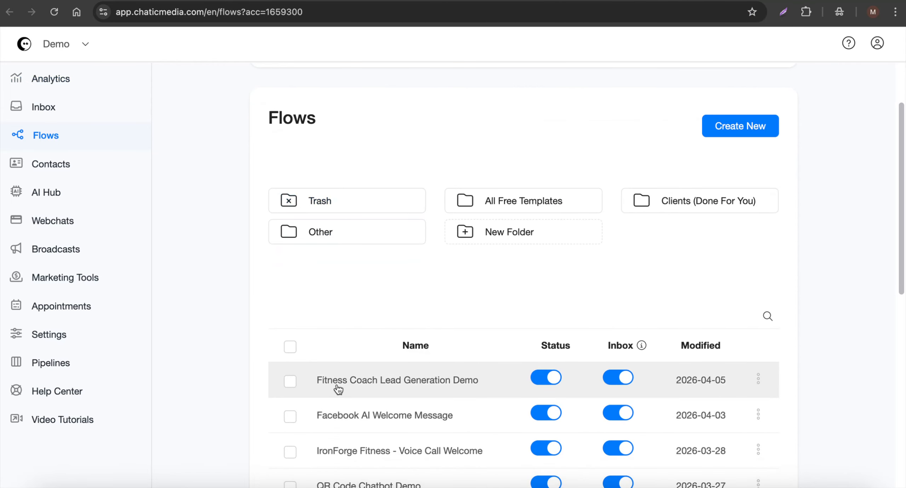
left_click(422, 383)
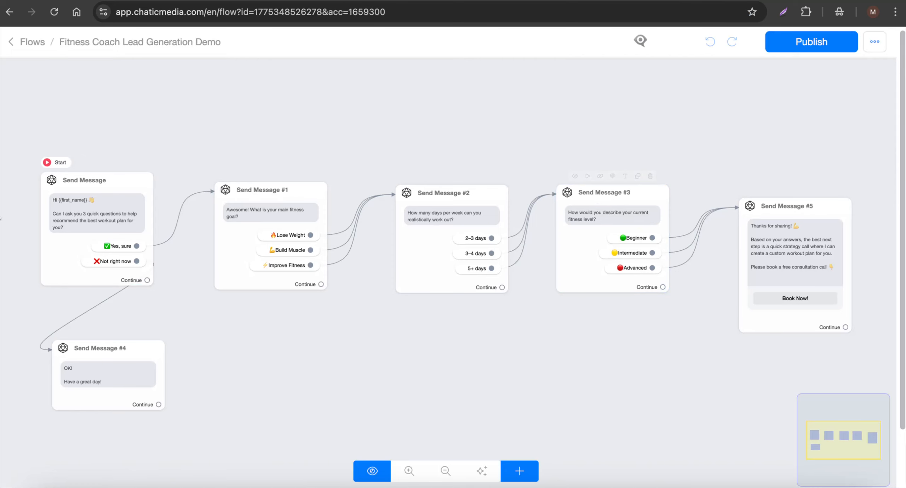
- Examine the flow's messages from the opening question through the fitness questions to the consultation booking message
scroll(1, 218, "up", 5)
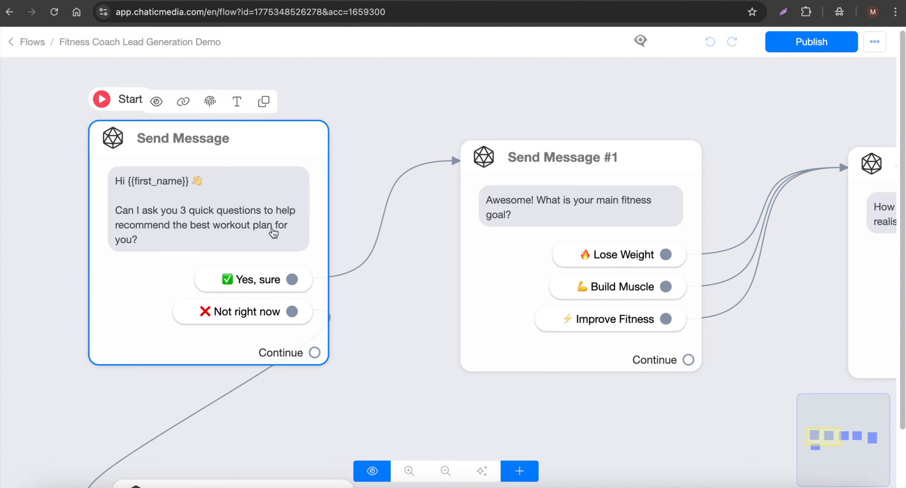
scroll(192, 241, "down", 2)
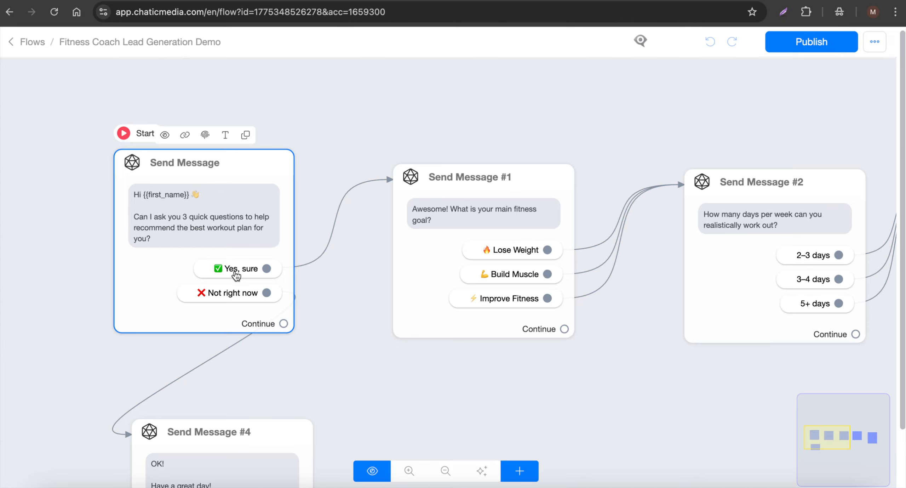
left_click(453, 263)
scroll(505, 227, "up", 3)
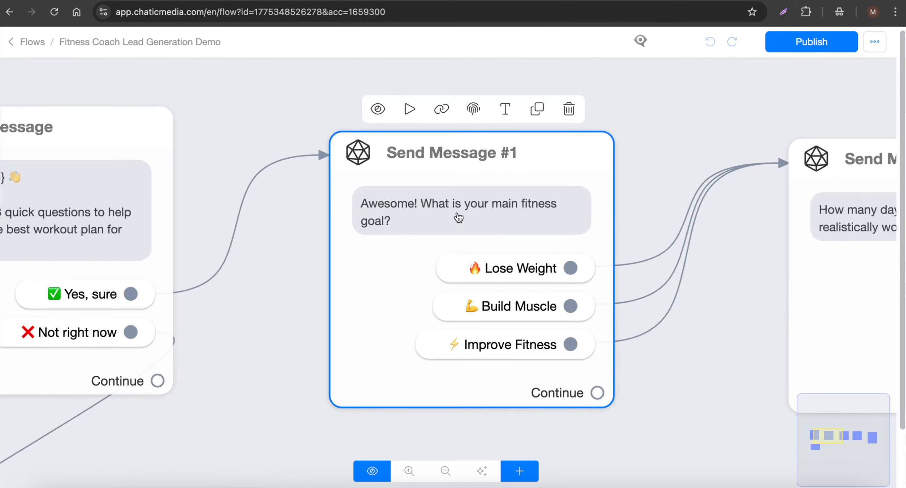
scroll(142, 240, "down", 3)
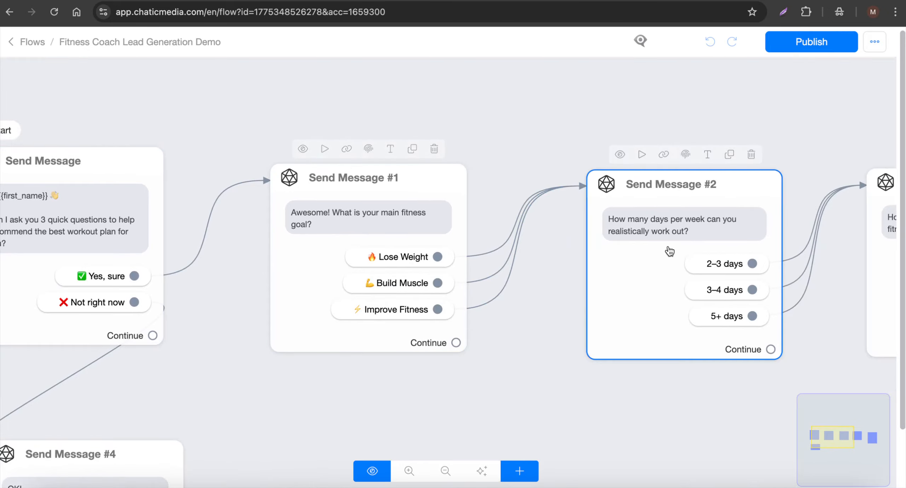
left_click_drag(680, 257, 366, 256)
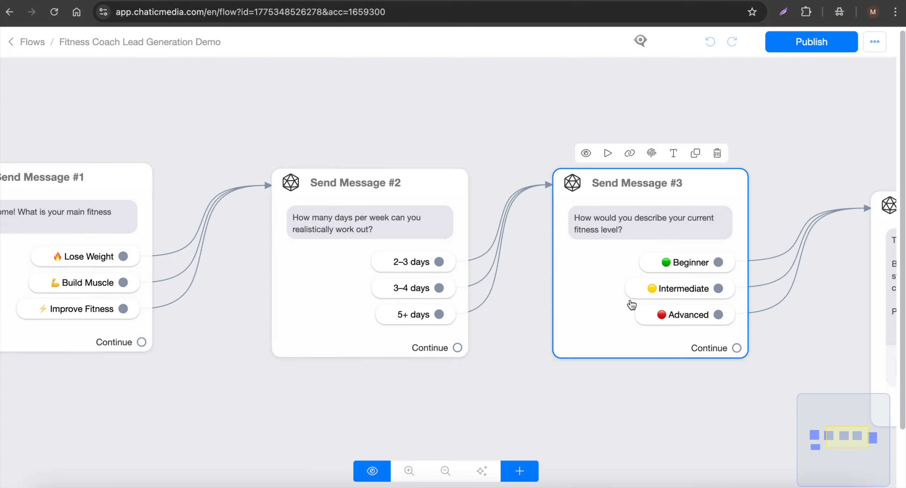
scroll(334, 217, "down", 3)
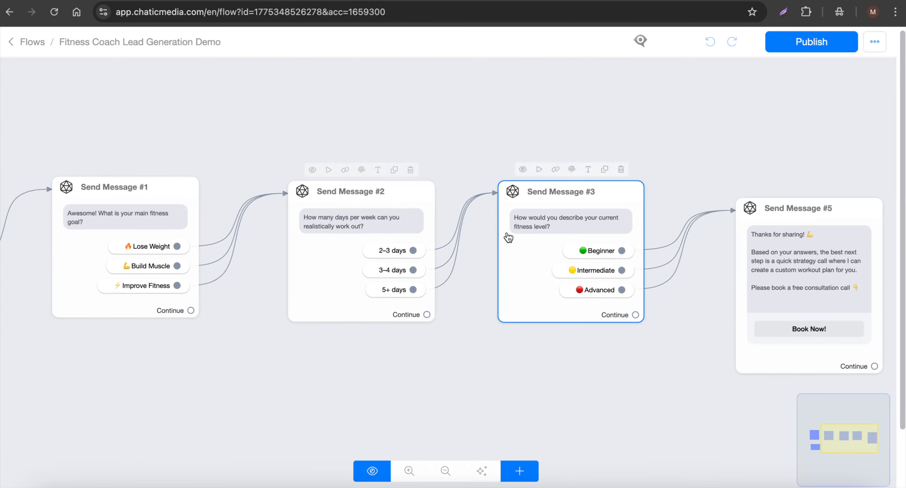
left_click_drag(745, 98, 391, 118)
scroll(396, 141, "up", 3)
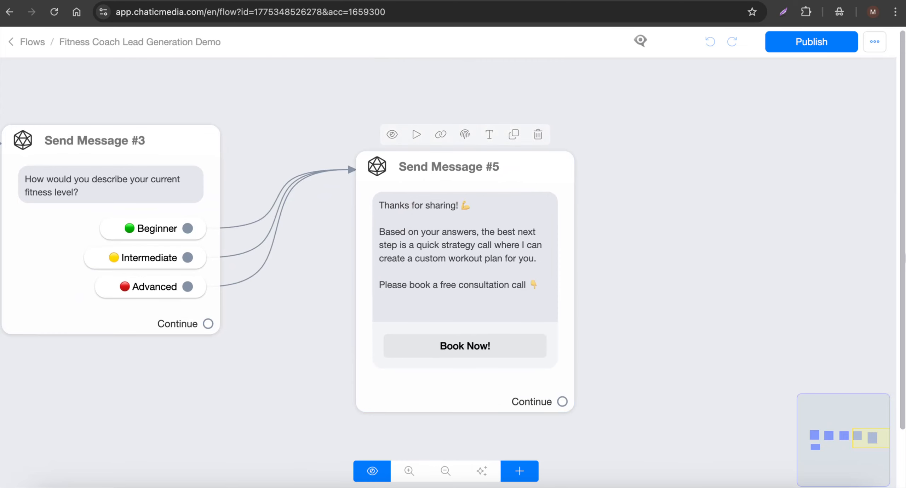
scroll(583, 245, "down", 5)
left_click_drag(185, 136, 379, 122)
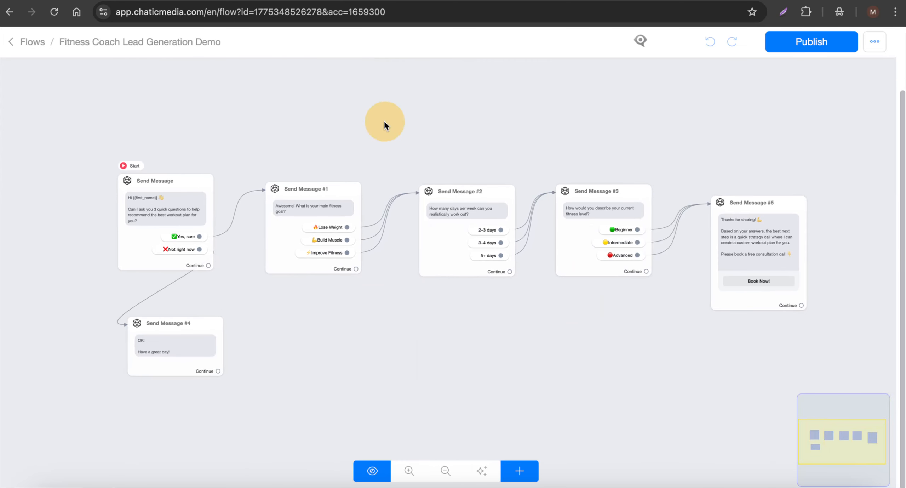
- Examine the fitness goal question in Send Message #1 and the workout days question in Send Message #2
scroll(259, 244, "up", 5)
left_click(328, 200)
scroll(329, 201, "up", 2)
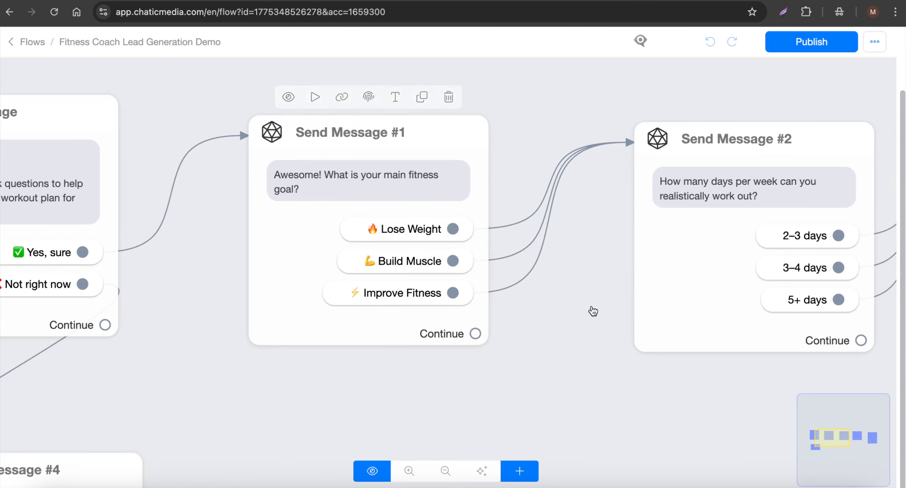
left_click_drag(593, 309, 328, 314)
left_click(563, 261)
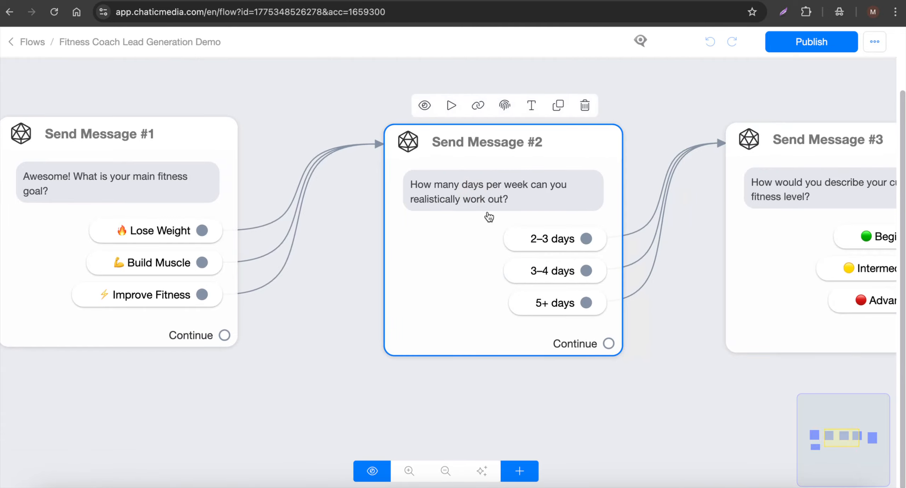
scroll(488, 212, "down", 1)
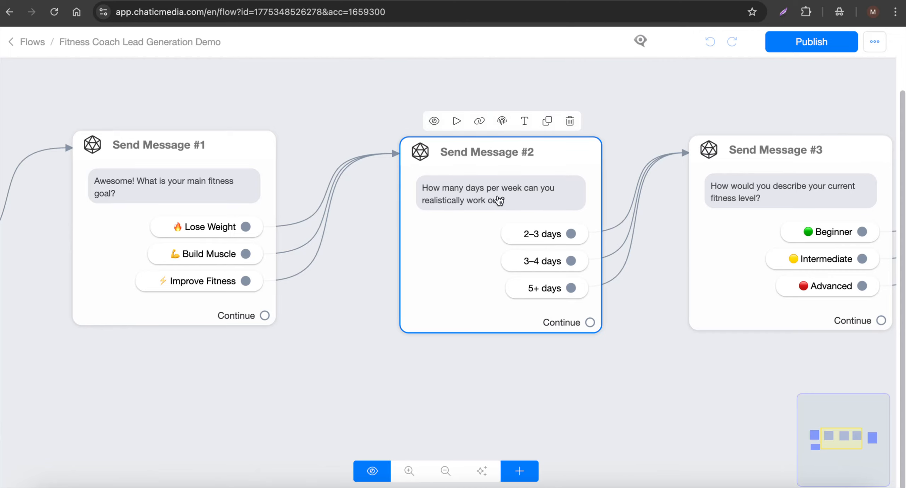
- Move the Send Message #5 and Send Message #3 blocks further right to widen the spacing in the flow
left_click_drag(752, 94, 345, 141)
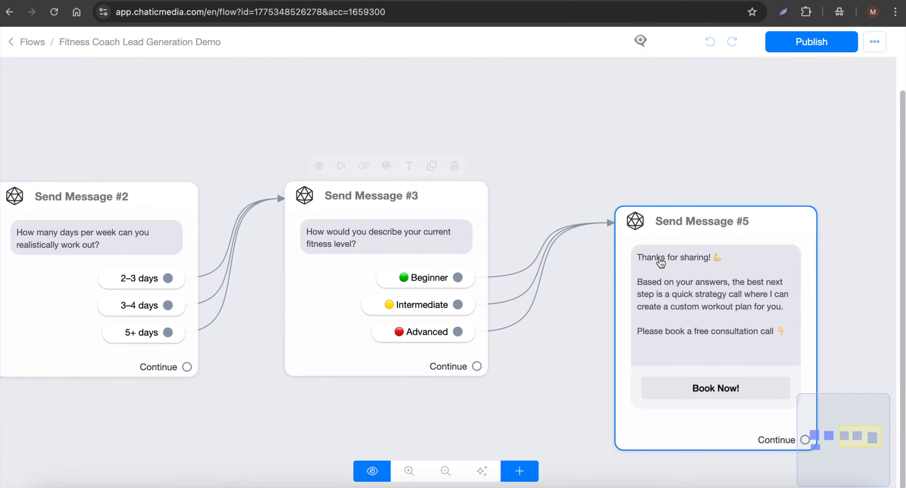
left_click_drag(714, 290, 812, 258)
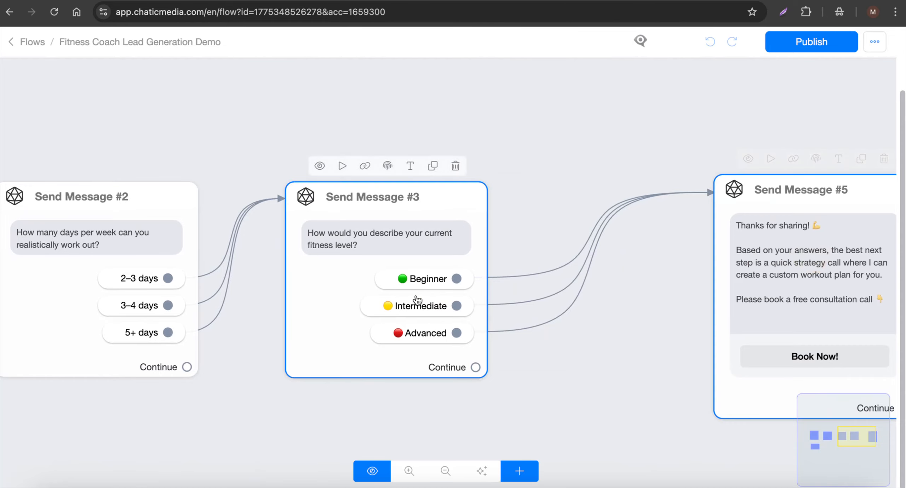
left_click_drag(417, 292, 546, 297)
left_click_drag(246, 125, 536, 106)
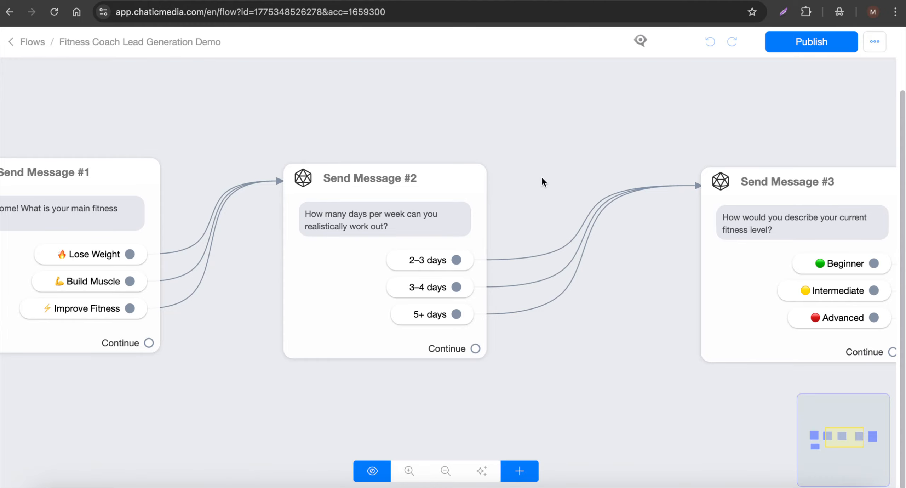
- Add a Follow Up block to the flow and place it in the empty area below Send Message #1
scroll(541, 175, "down", 2)
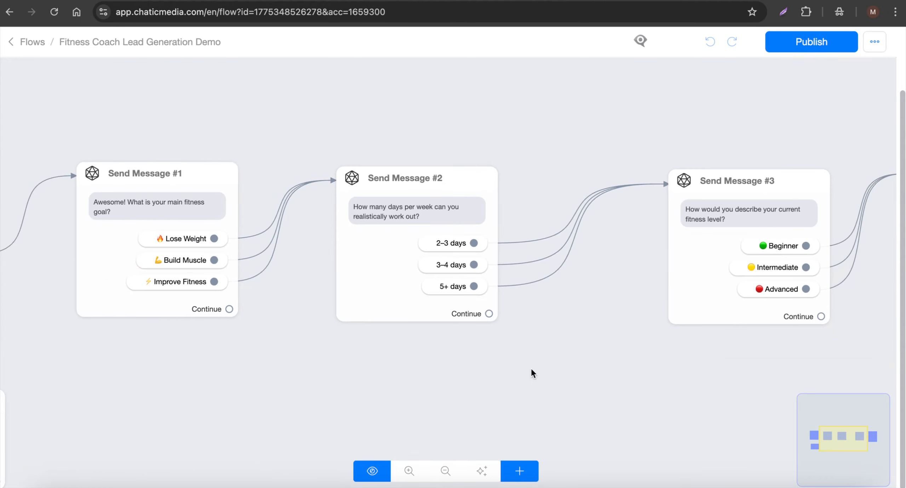
left_click(516, 478)
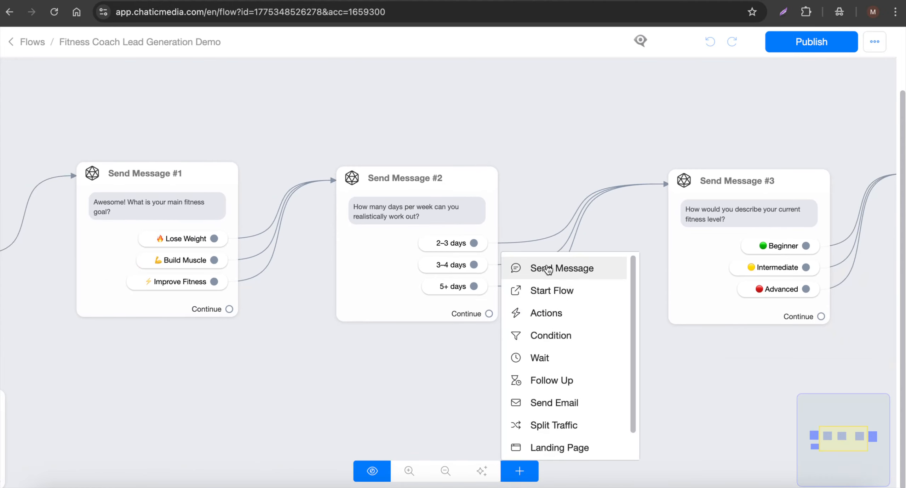
left_click(547, 386)
left_click_drag(516, 388, 679, 262)
left_click_drag(795, 226, 356, 314)
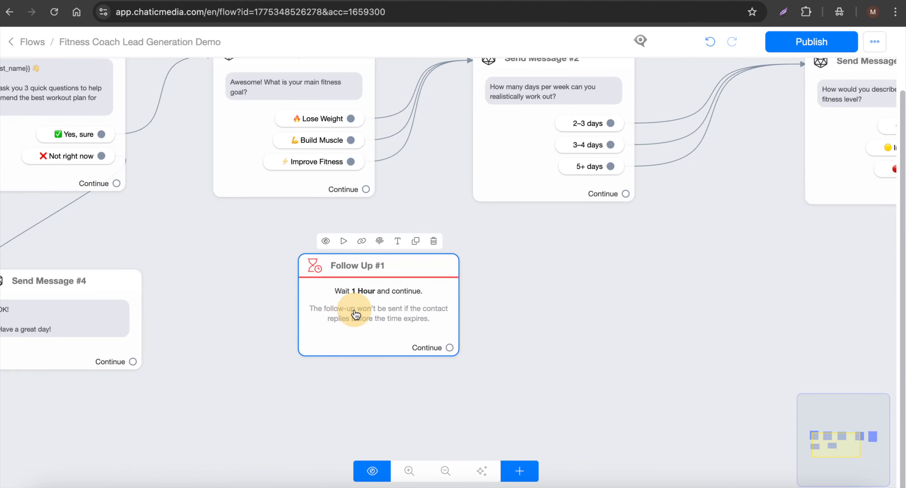
- Check which time units are available for the Follow Up block's delay, leaving its settings as they are
left_click(353, 308)
left_click(176, 137)
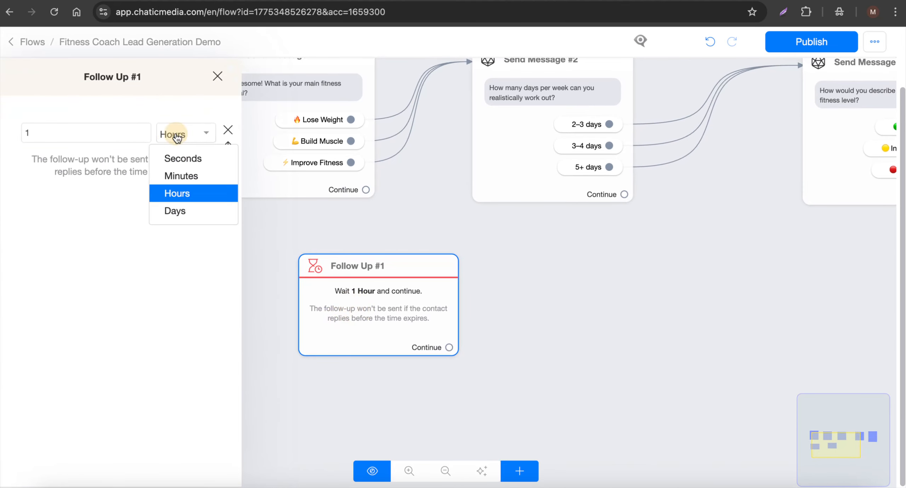
left_click(37, 248)
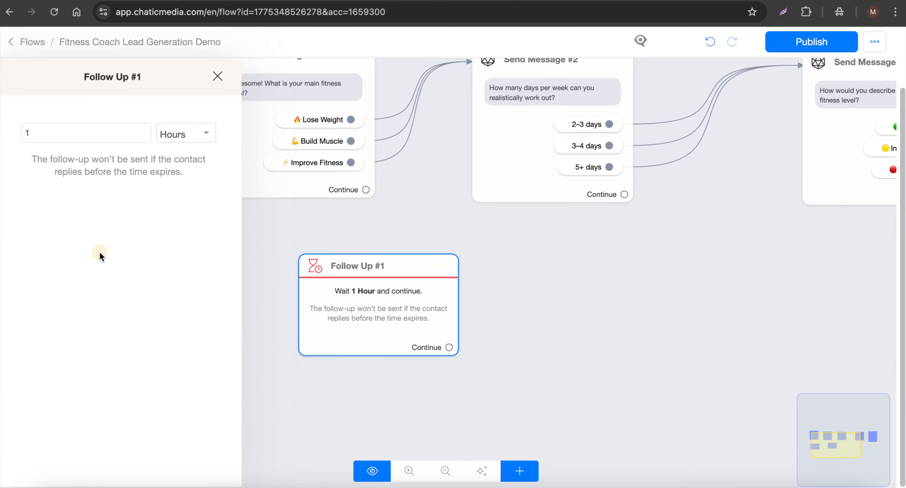
left_click(447, 265)
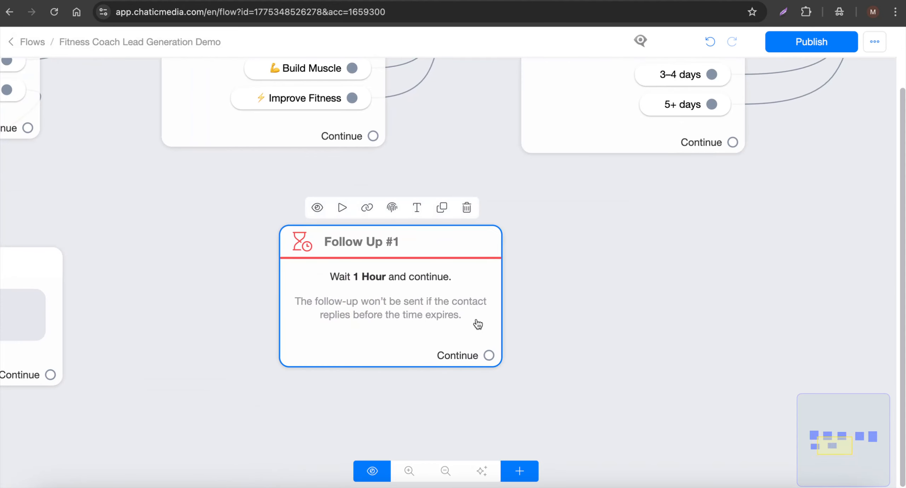
scroll(588, 325, "down", 5)
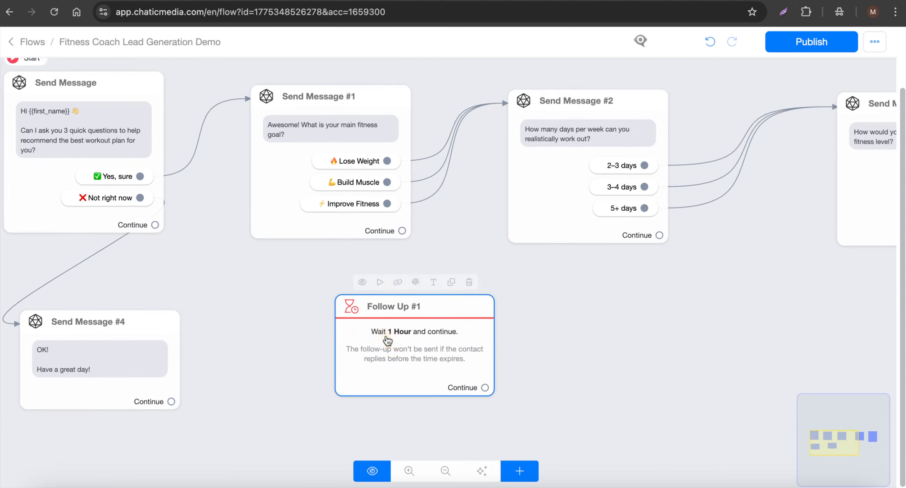
- Set the Follow Up block's delay to 15 seconds
left_click(387, 337)
left_click(187, 135)
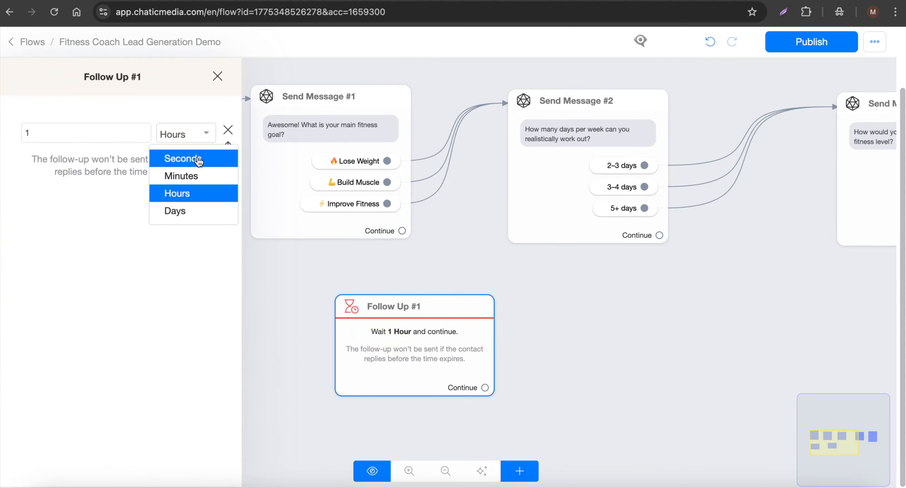
left_click(183, 158)
left_click(80, 134)
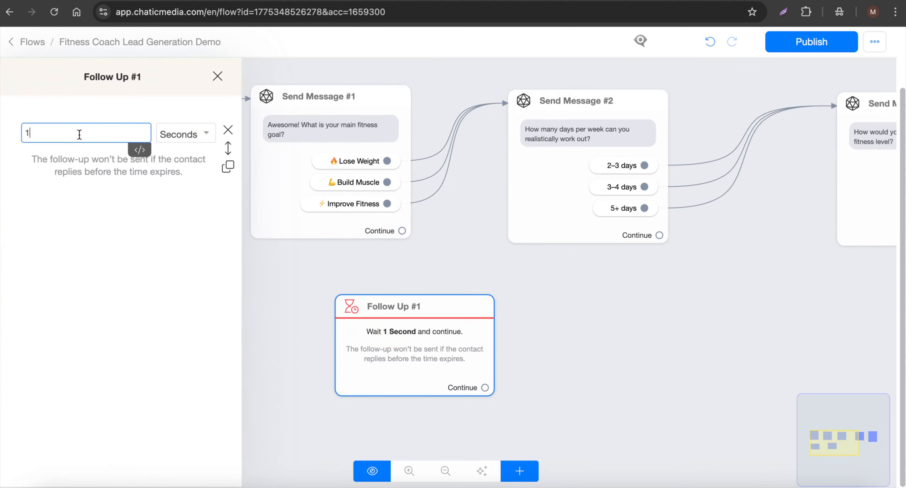
type("5")
left_click(496, 331)
- Move the Follow Up block slightly lower and connect Send Message #1's Continue output to it
left_click_drag(438, 343, 403, 379)
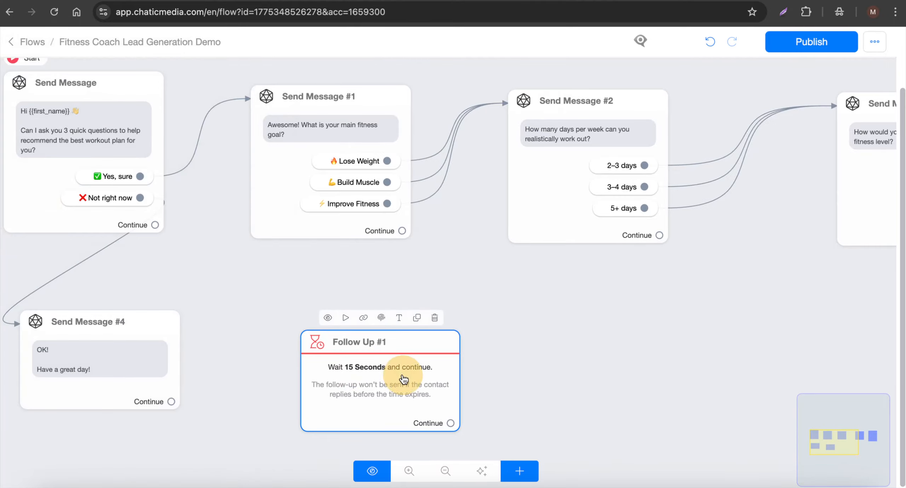
left_click_drag(321, 259, 406, 260)
left_click(473, 238)
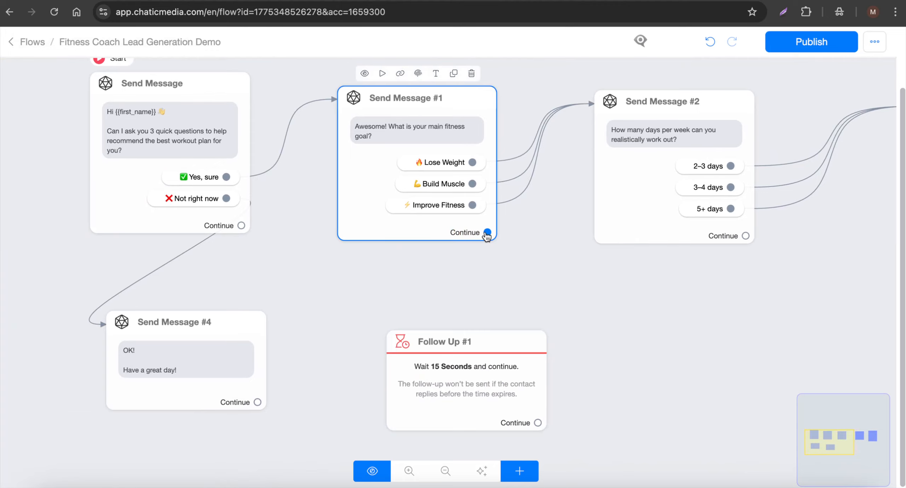
left_click_drag(487, 232, 390, 363)
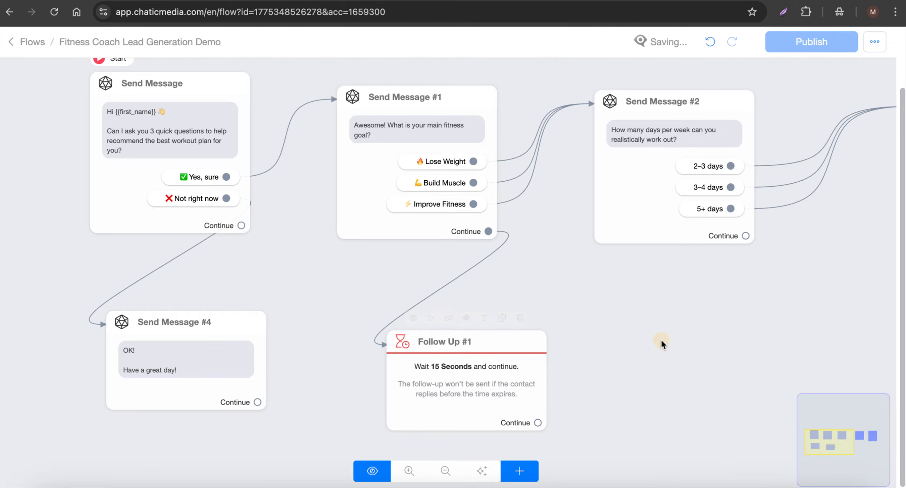
scroll(447, 238, "up", 3)
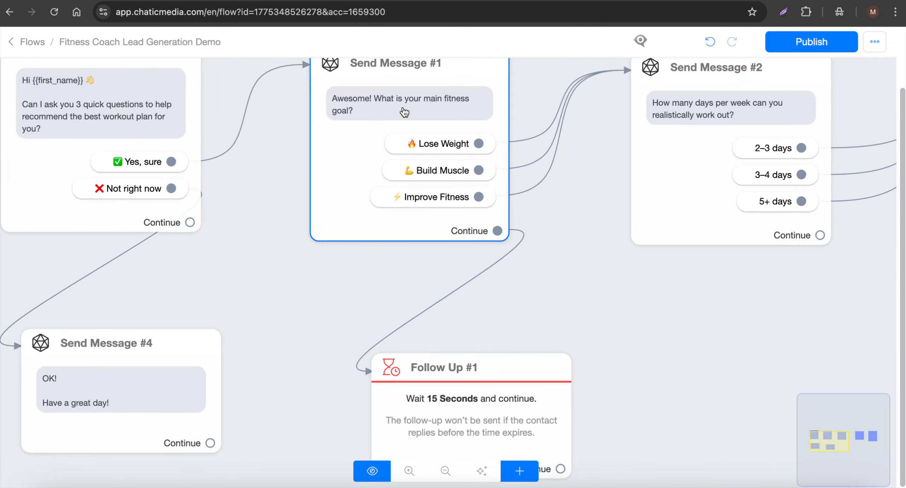
scroll(405, 196, "down", 2)
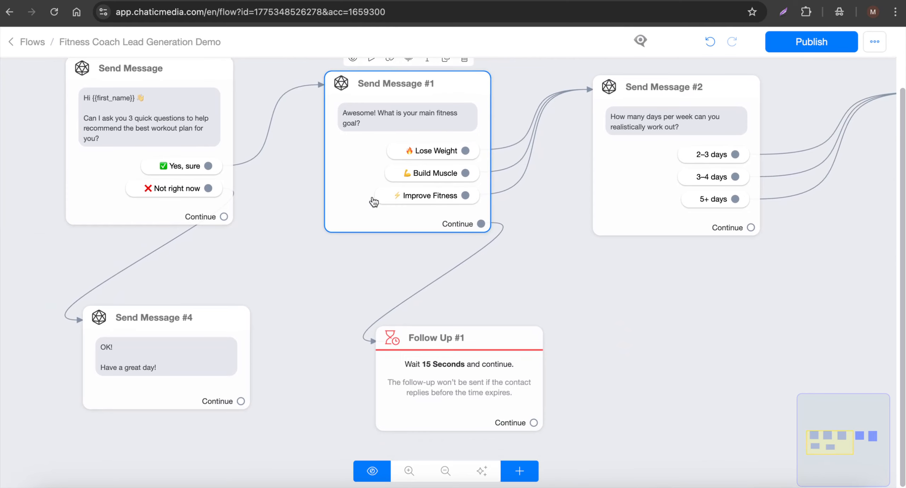
scroll(410, 165, "down", 1)
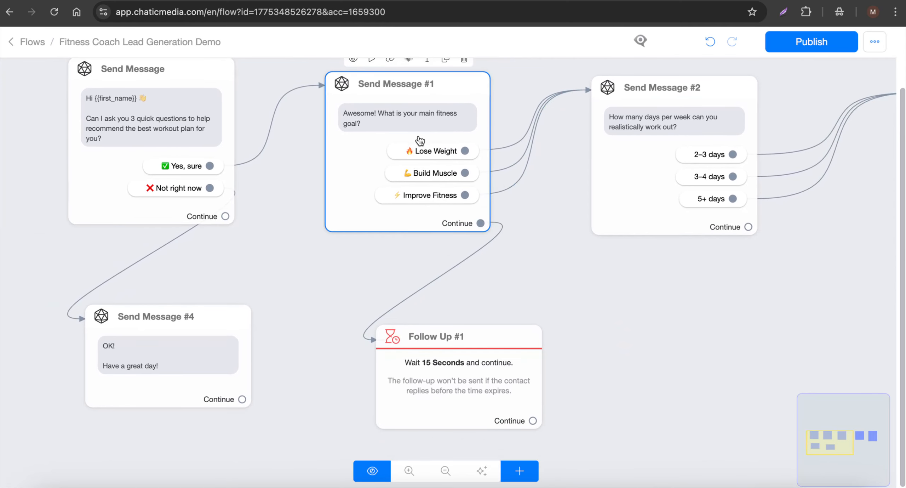
scroll(463, 199, "down", 1)
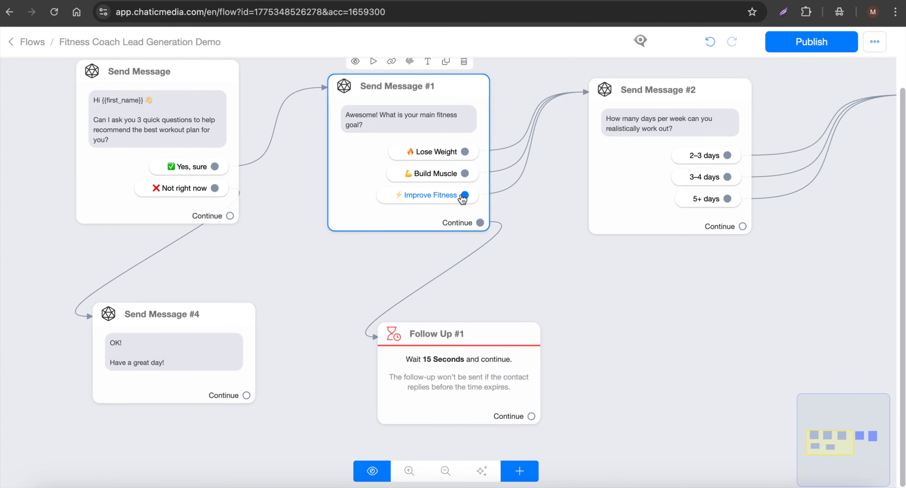
- Review Send Message #1's answer connections, the Follow Up block linked to its Continue output, and the block types available to add
left_click(454, 389)
left_click(416, 227)
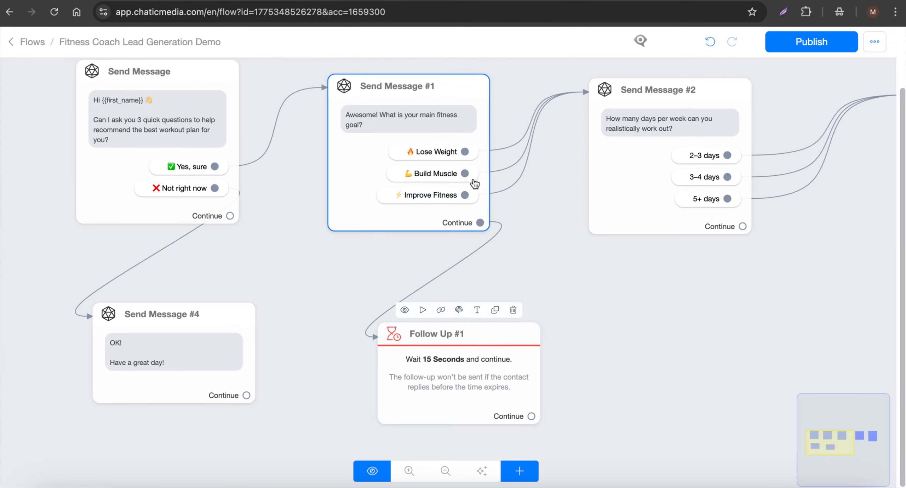
scroll(417, 184, "up", 3)
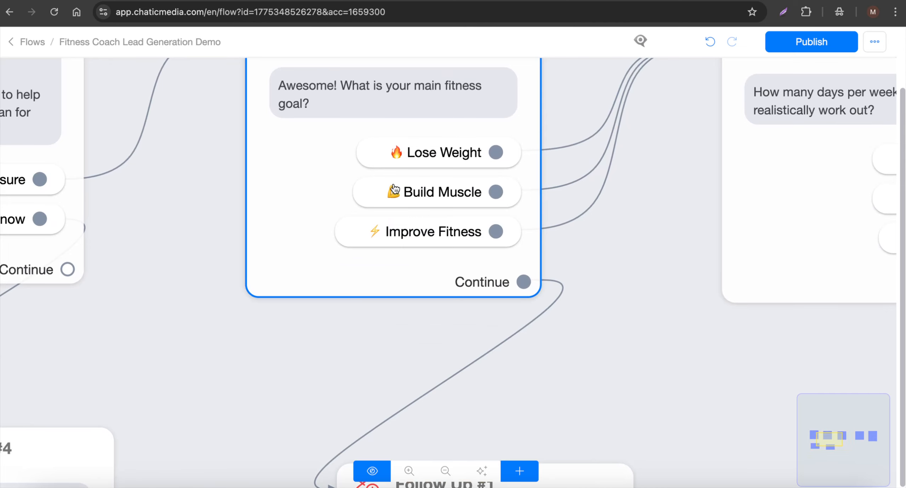
scroll(395, 189, "down", 3)
left_click(370, 374)
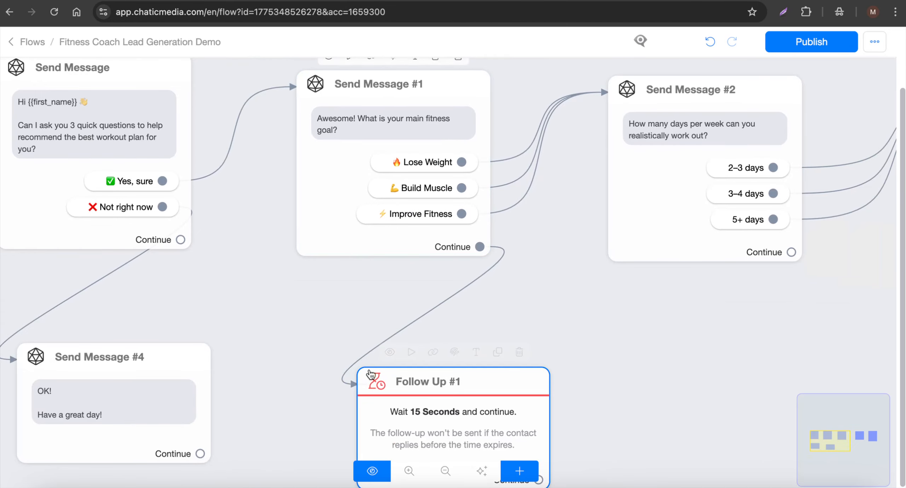
left_click_drag(618, 391, 589, 318)
scroll(439, 364, "up", 2)
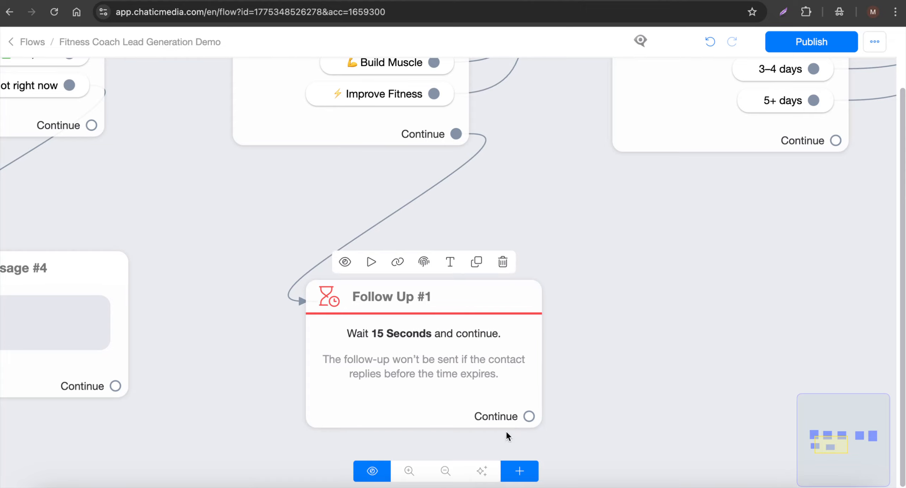
left_click(520, 471)
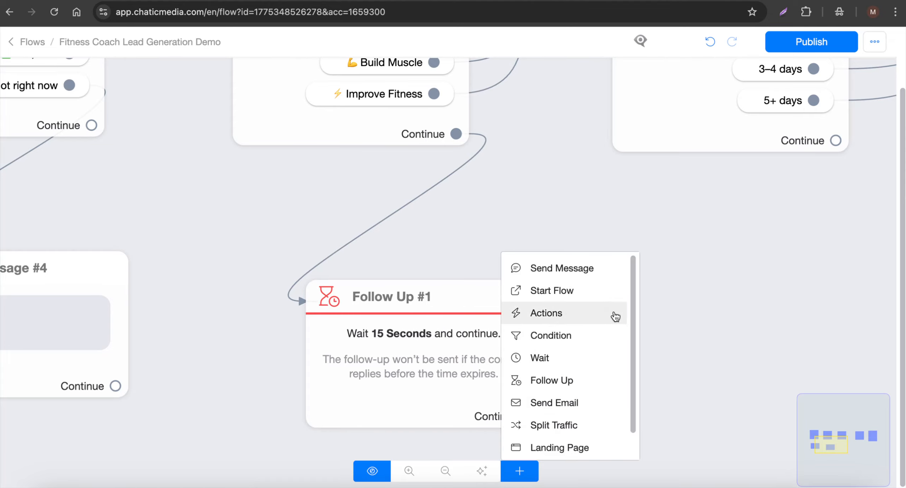
left_click(738, 289)
- Move the Follow Up block closer to Send Message #1 and connect its Continue output to a new message reading "Are you still interested?"
scroll(314, 245, "down", 2)
left_click(358, 302)
left_click_drag(359, 303, 351, 270)
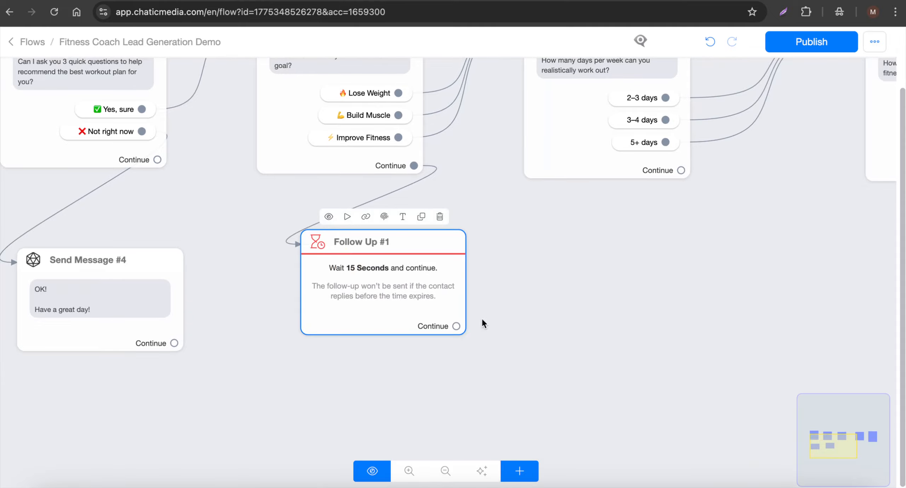
scroll(490, 338, "down", 2)
left_click(447, 300)
left_click(332, 400)
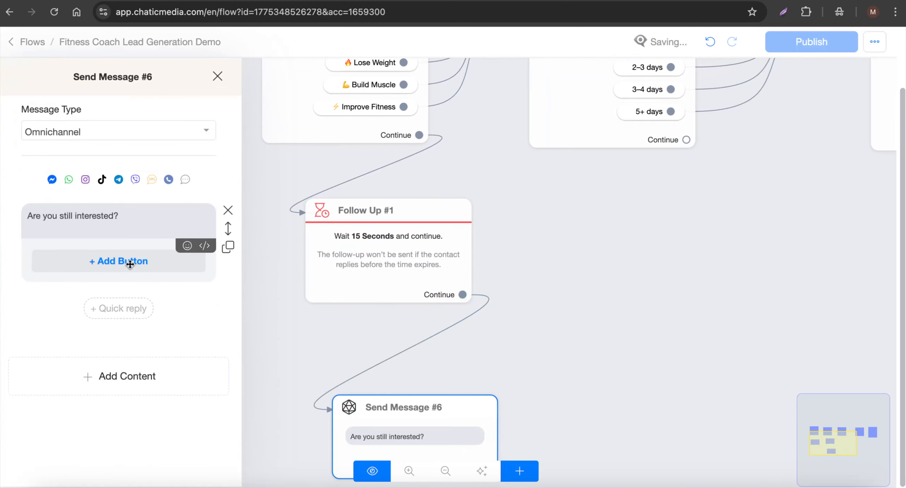
- Add a button labelled "Yes" to the "Are you still interested?" message and save it without assigning an action
left_click(136, 261)
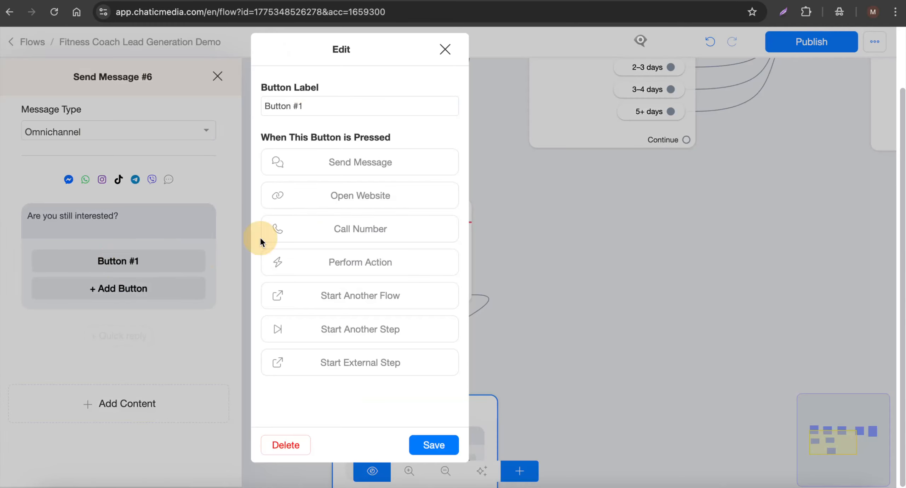
left_click_drag(318, 107, 135, 82)
type("Yes")
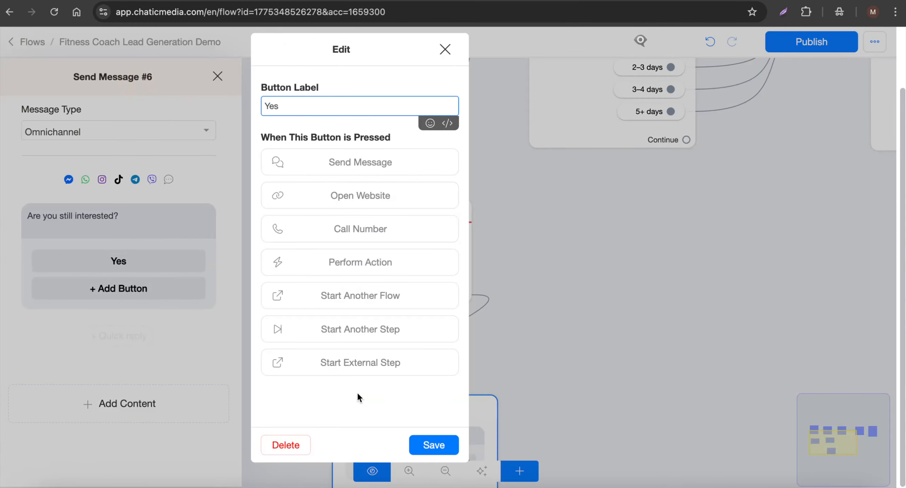
left_click(434, 444)
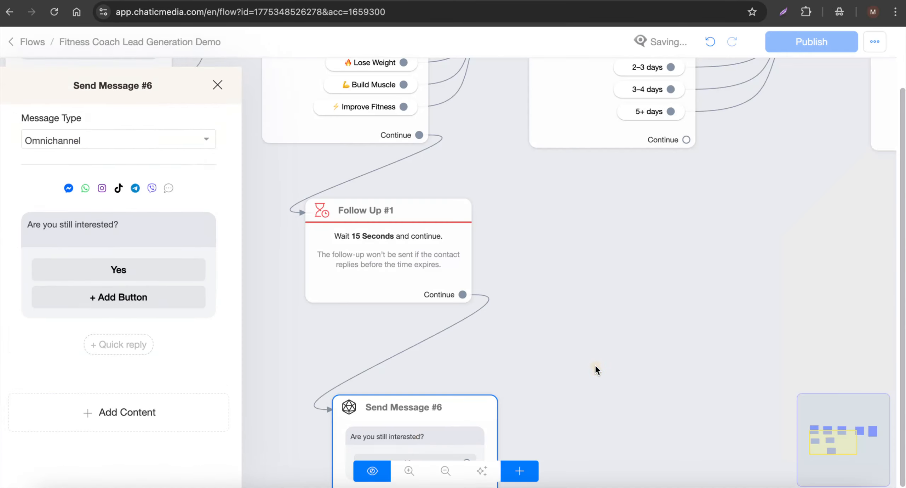
left_click(595, 364)
- Connect the follow-up message's Yes button back to Send Message #1, and realign the Follow Up and message blocks beneath it
scroll(415, 386, "up", 3)
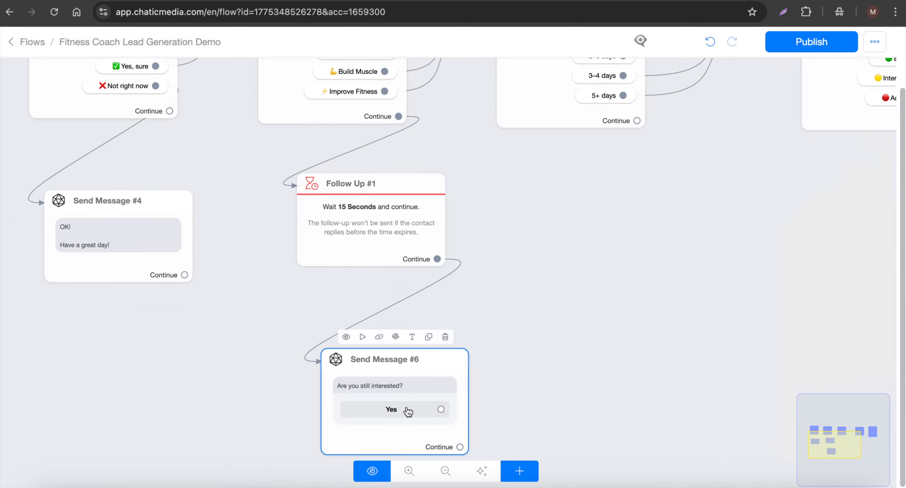
scroll(409, 412, "down", 1)
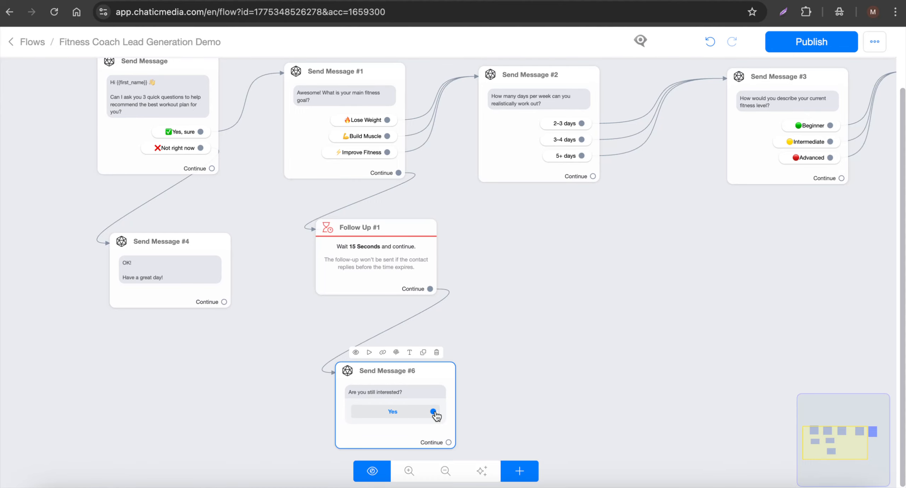
left_click_drag(432, 412, 368, 164)
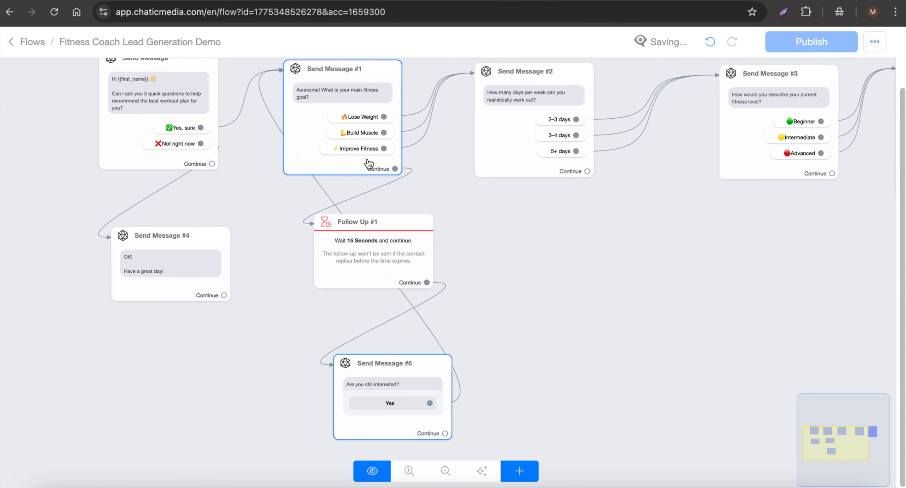
scroll(369, 164, "down", 1)
left_click_drag(386, 390, 353, 401)
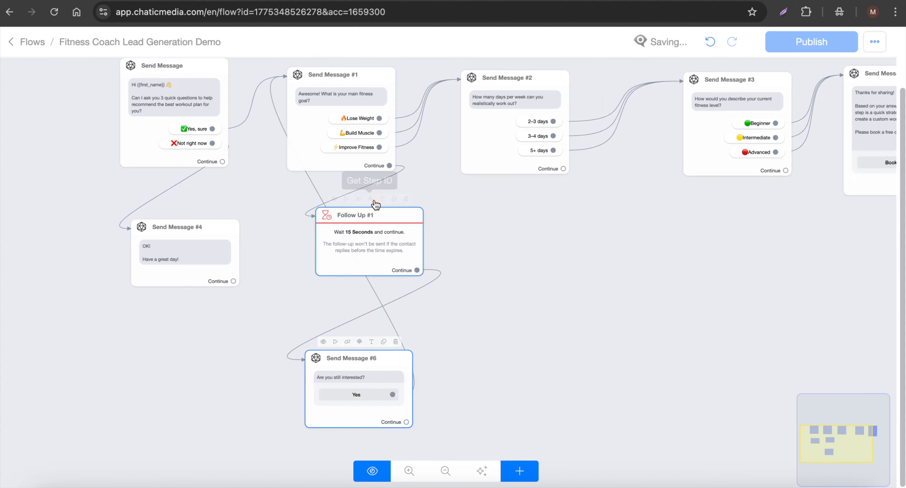
left_click_drag(368, 225, 359, 247)
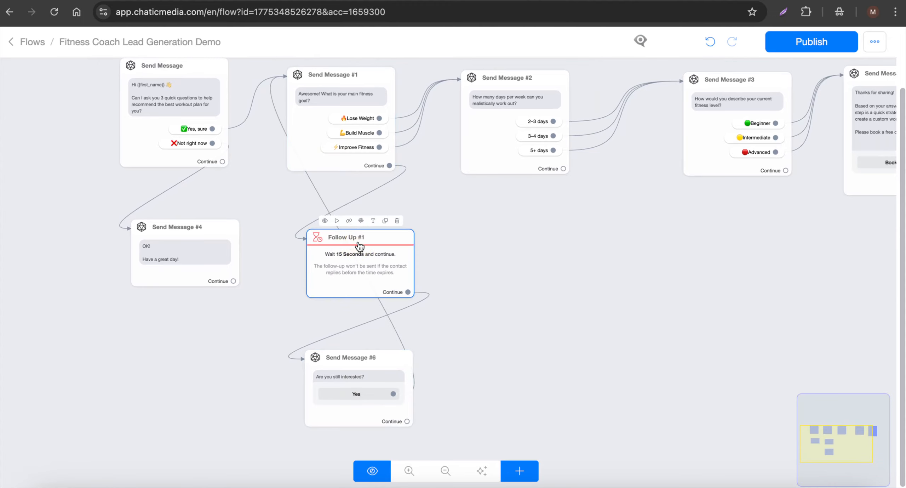
- Duplicate the Follow Up block, place the copy below Send Message #2, and connect Send Message #2's Continue output to it
left_click(386, 221)
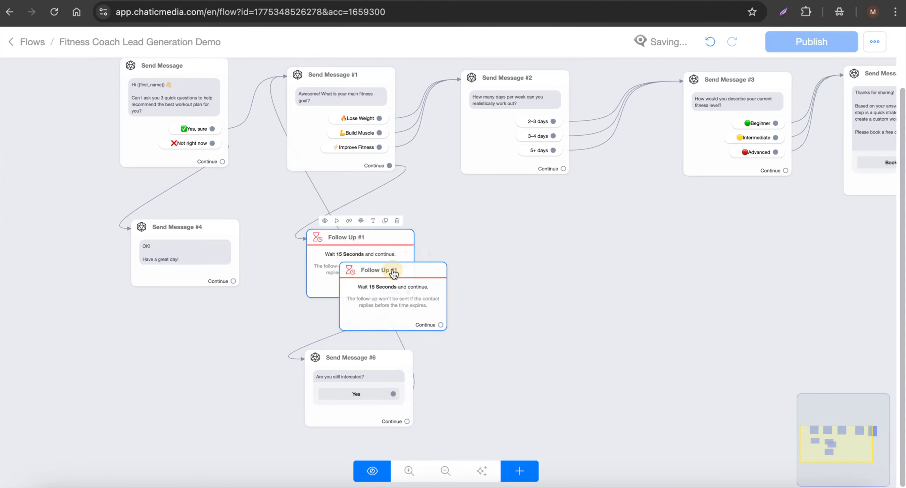
left_click_drag(399, 268, 567, 247)
left_click_drag(563, 170, 542, 252)
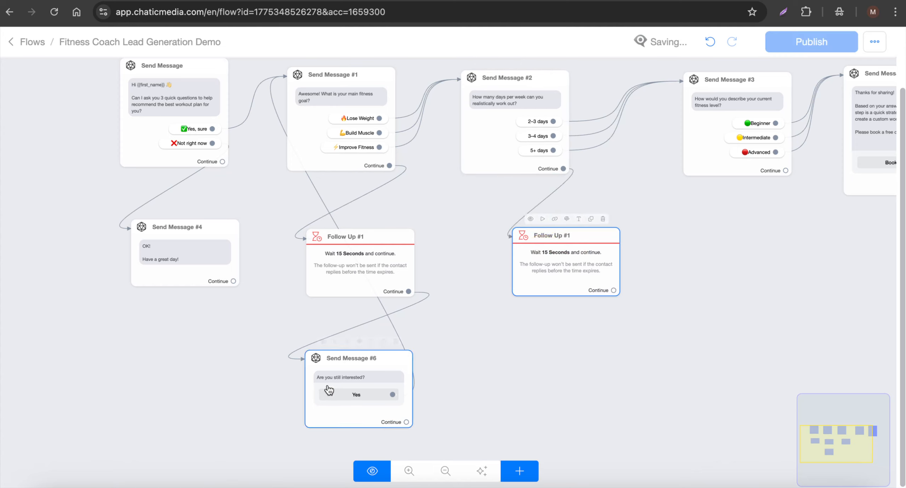
- Duplicate the "Are you still interested?" message, place the copy below the second Follow Up block, and connect that block's Continue output to it
left_click(383, 342)
left_click_drag(388, 340, 593, 360)
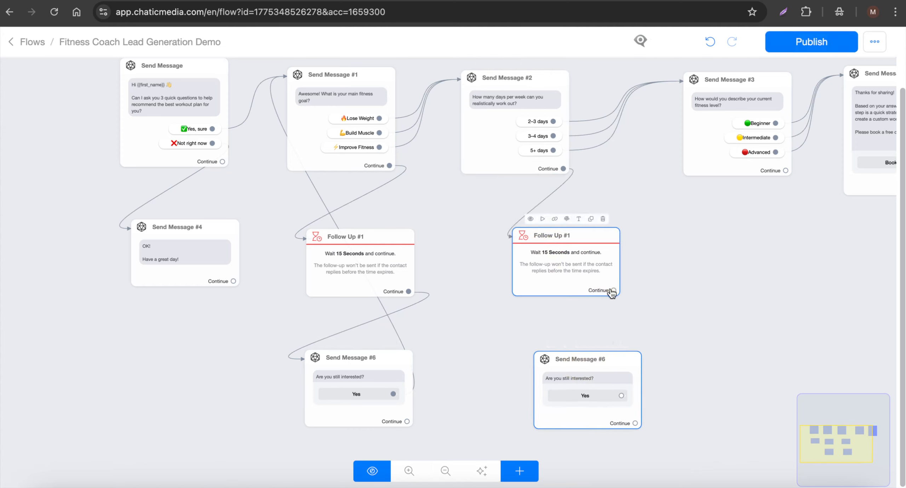
left_click_drag(608, 287, 571, 388)
- Compare the copied follow-up message's text with the question in Send Message #2, leaving both messages unedited
left_click(571, 399)
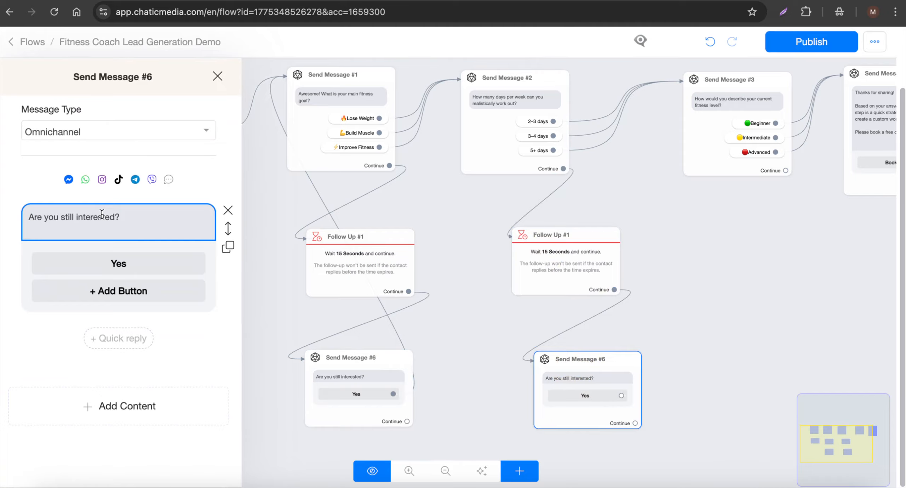
left_click(539, 100)
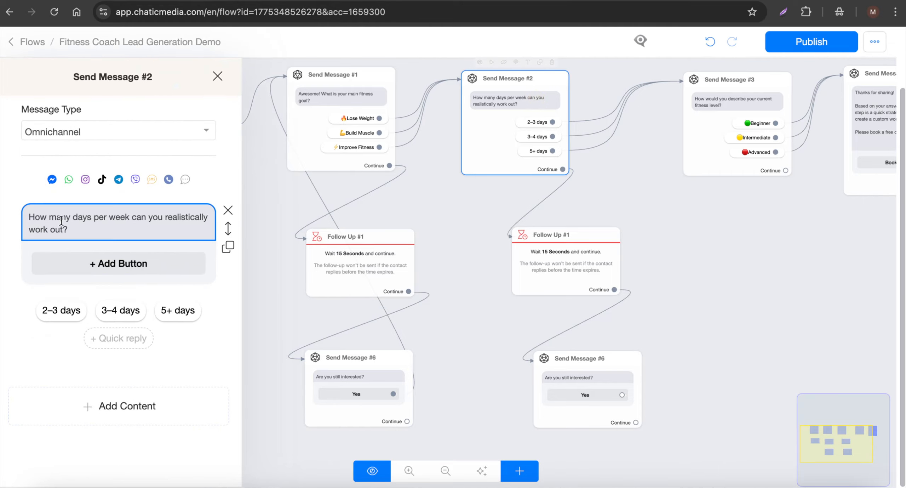
left_click_drag(131, 229, 37, 210)
left_click(700, 292)
scroll(588, 390, "up", 4)
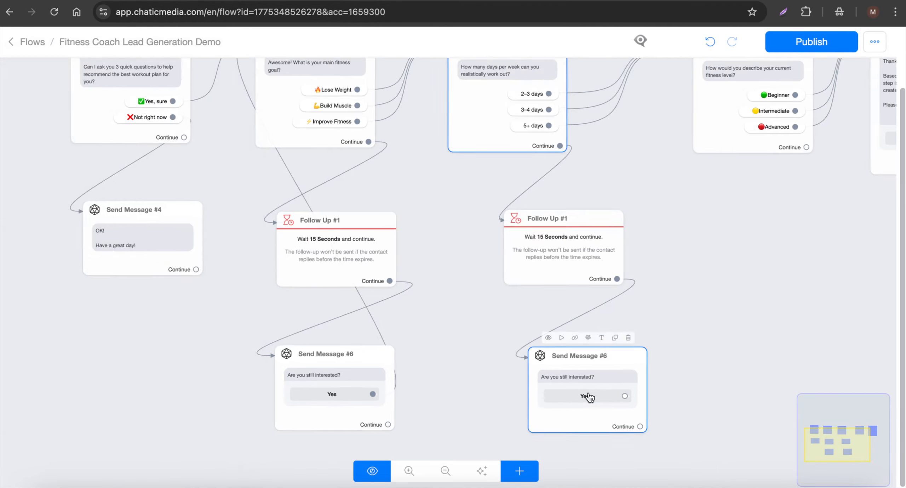
left_click_drag(414, 245, 403, 301)
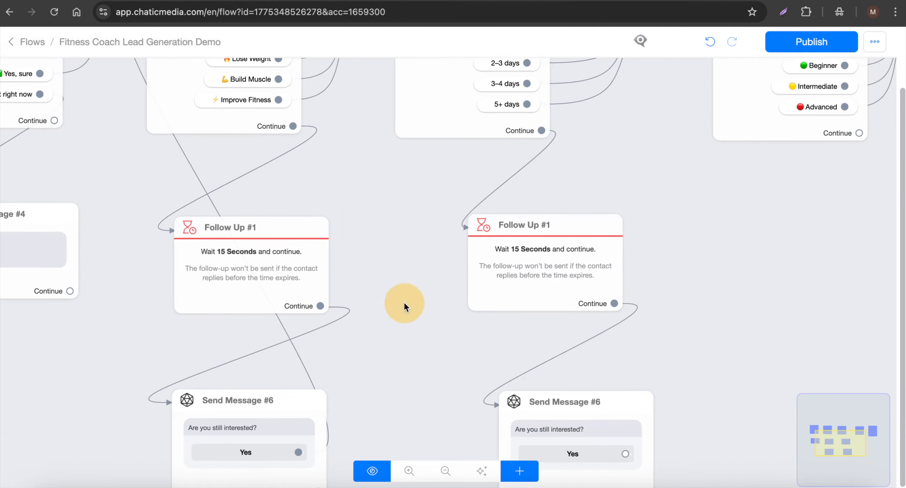
left_click_drag(409, 177, 395, 293)
left_click(441, 157)
scroll(435, 156, "up", 3)
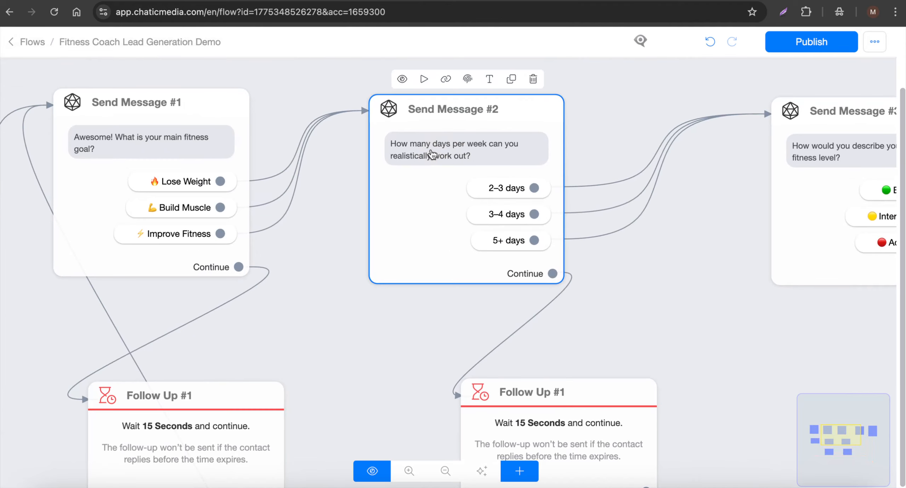
- Connect the copied follow-up message's Yes button back to Send Message #2
scroll(432, 155, "down", 5)
scroll(687, 313, "down", 3)
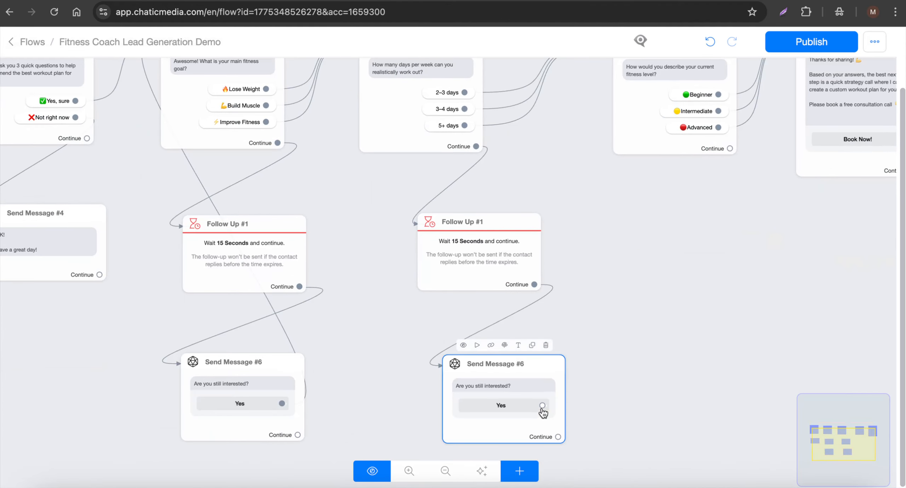
left_click(387, 91)
scroll(544, 267, "down", 5)
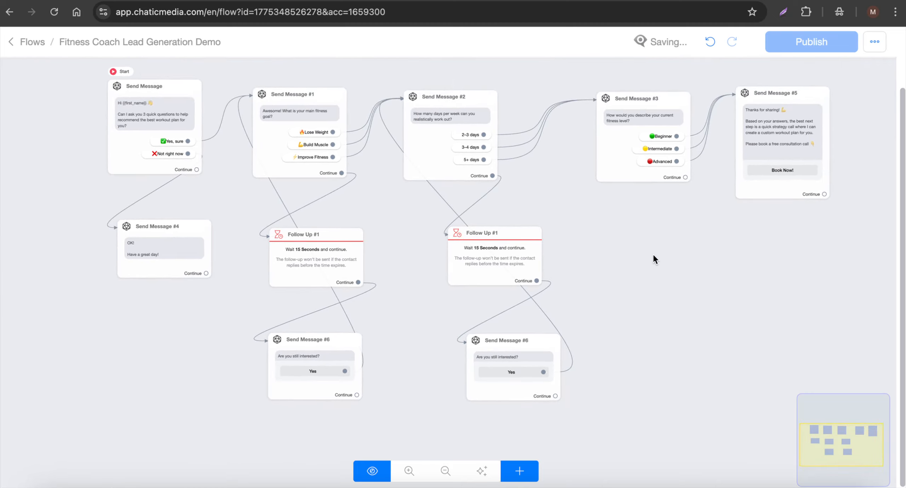
- Review both Follow Up blocks and check the delay units available for the one under Send Message #2
left_click(549, 200)
scroll(381, 273, "up", 2)
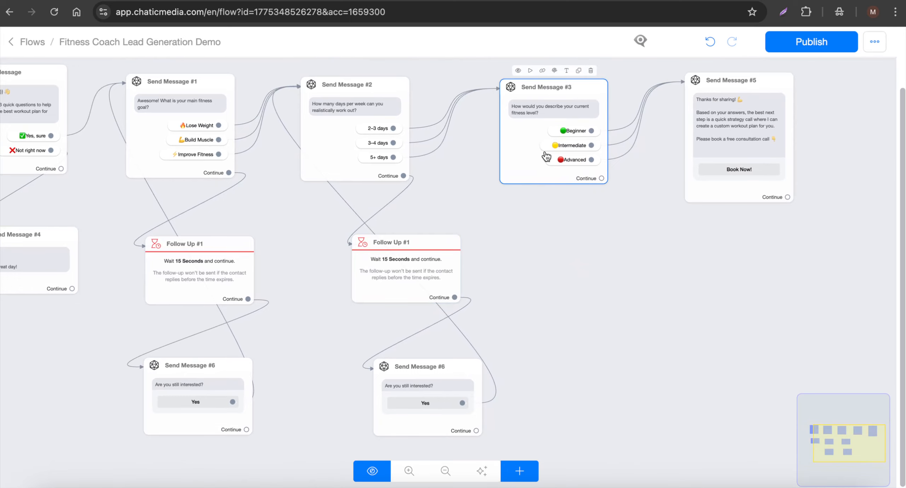
left_click(170, 272)
scroll(170, 273, "up", 3)
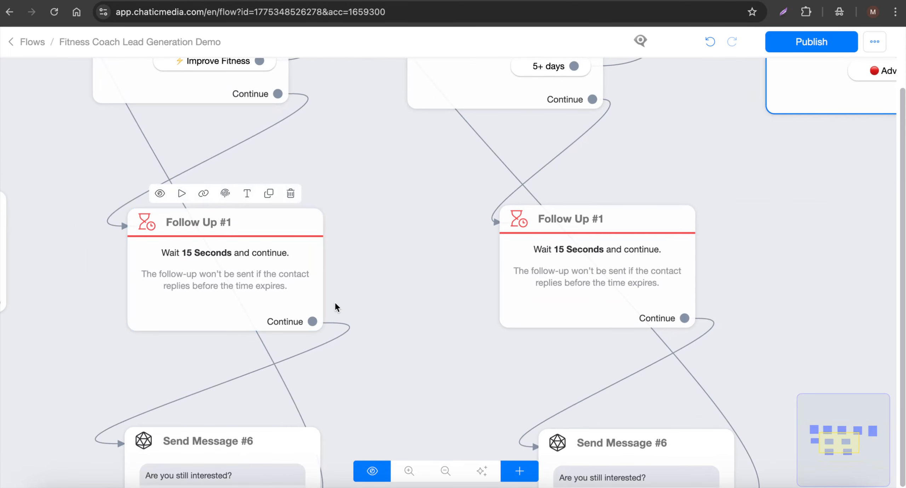
double_click(522, 277)
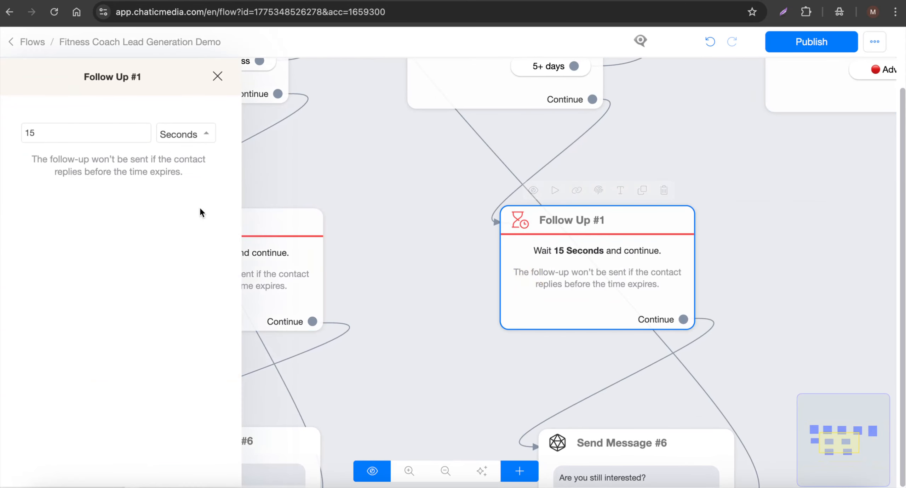
left_click(190, 135)
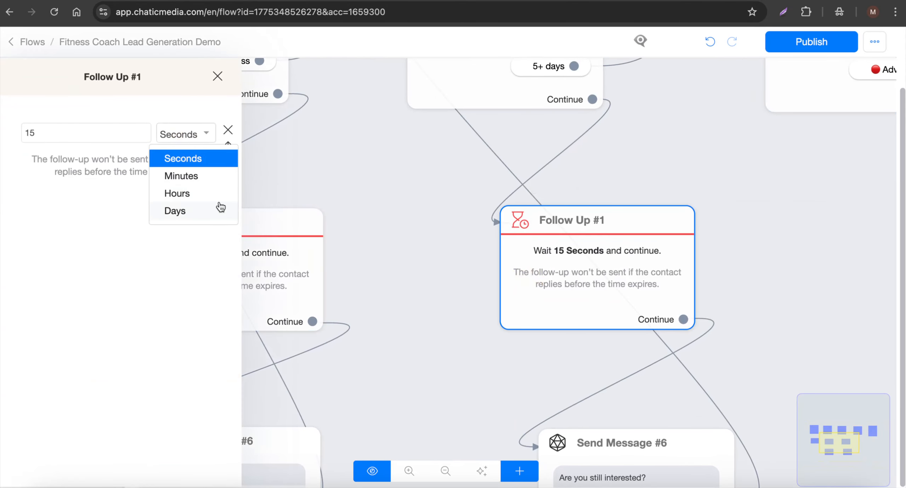
left_click(380, 213)
- Set the delay of the Follow Up block under Send Message #2 to 15 minutes
left_click_drag(423, 269, 360, 454)
left_click(439, 232)
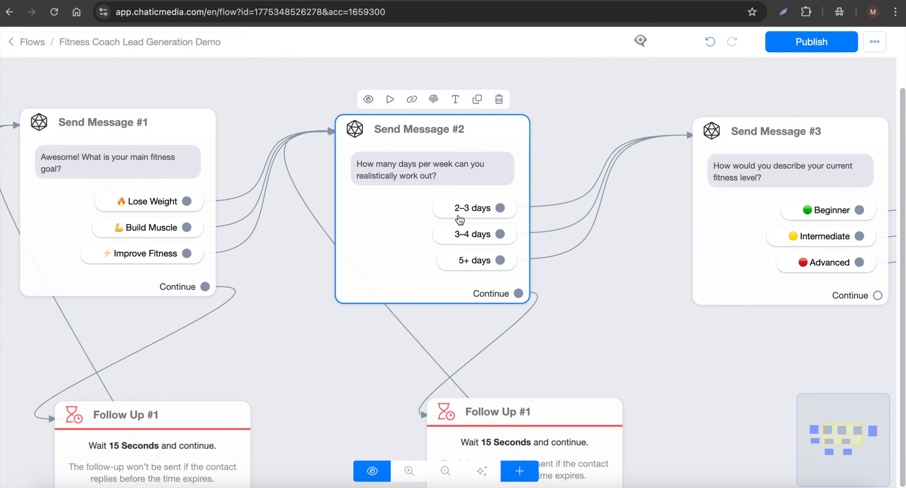
left_click(550, 431)
double_click(538, 416)
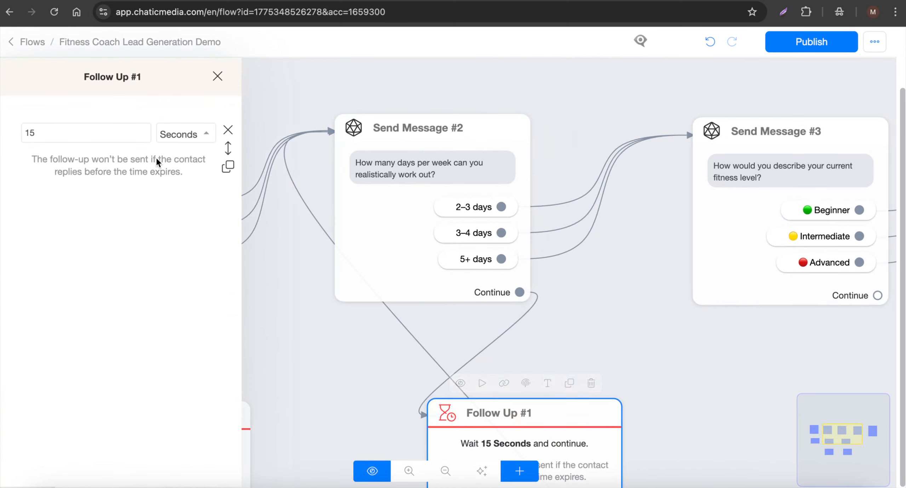
left_click(179, 137)
left_click(182, 177)
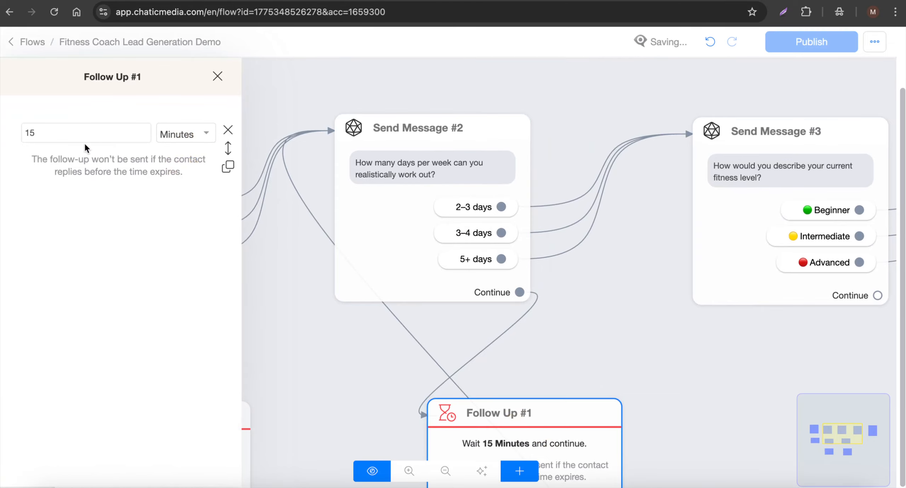
left_click(577, 308)
scroll(352, 350, "down", 5)
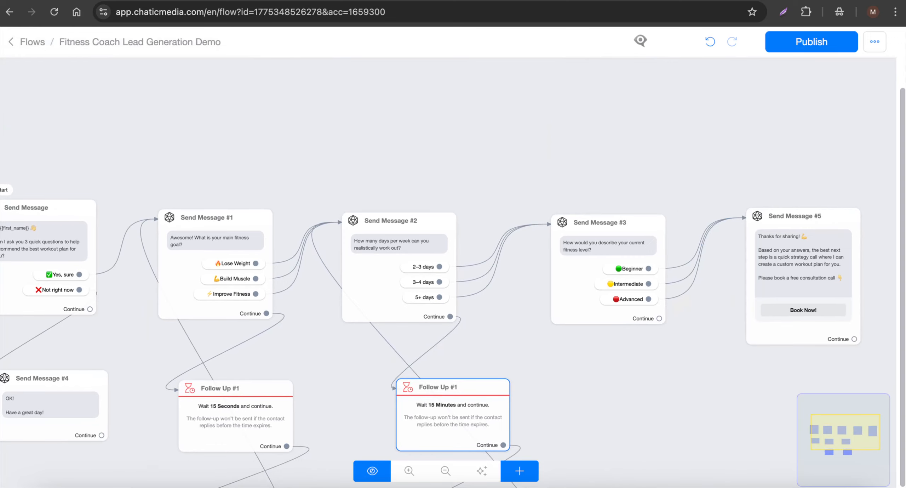
- Publish the flow with its two follow-up branches
left_click(795, 49)
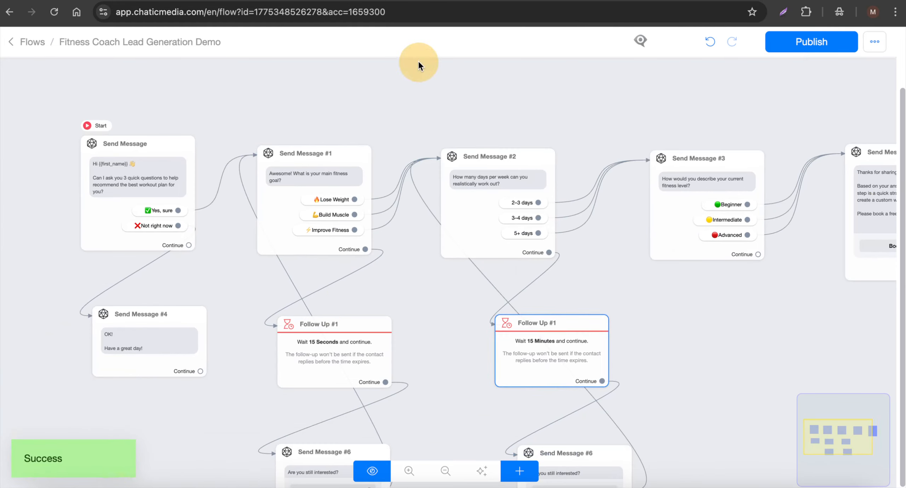
left_click(345, 356)
scroll(345, 355, "up", 2)
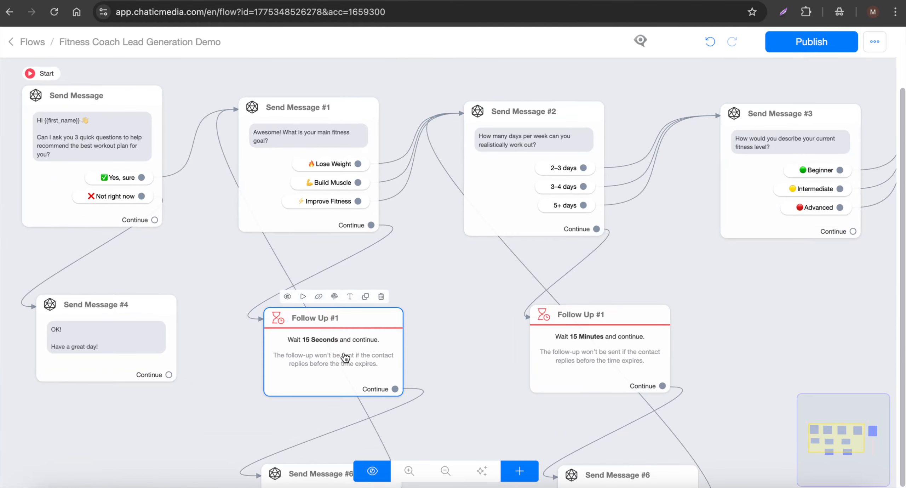
- Review the follow-up branches of Send Message #1 and Send Message #2, including their delays and reply messages
left_click(313, 169)
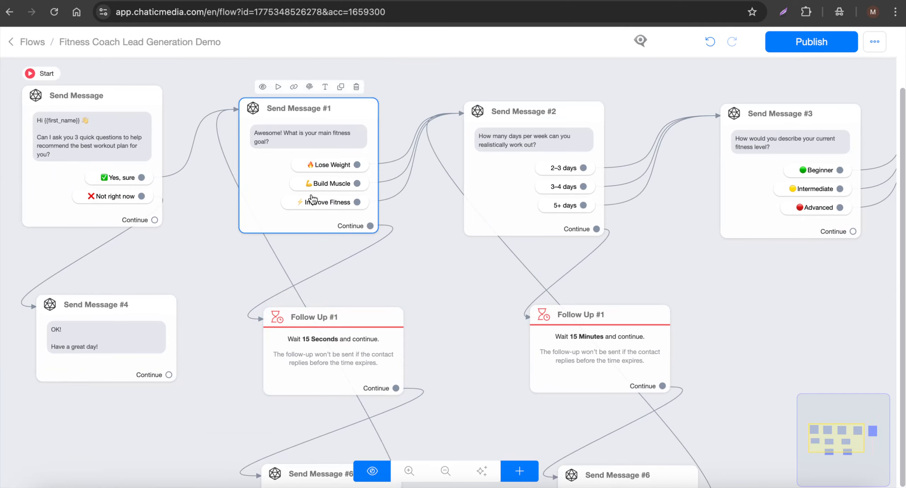
scroll(437, 278, "down", 2)
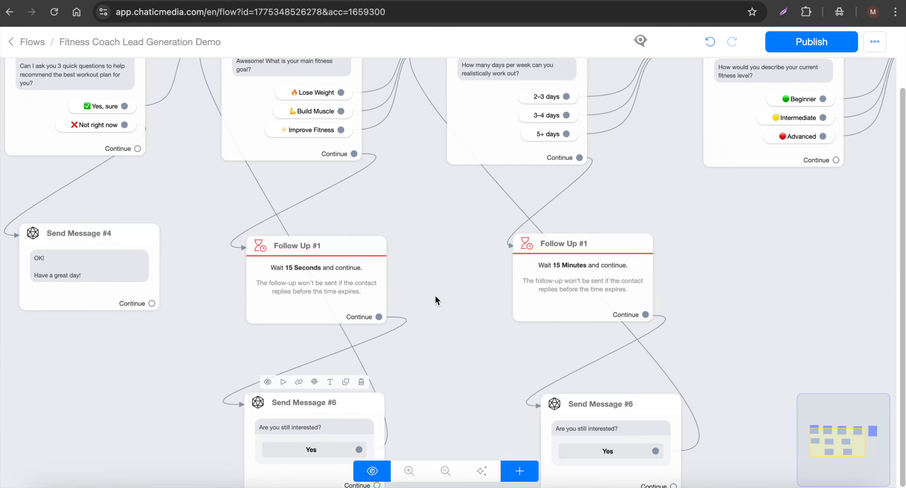
left_click_drag(436, 297, 357, 417)
left_click(494, 397)
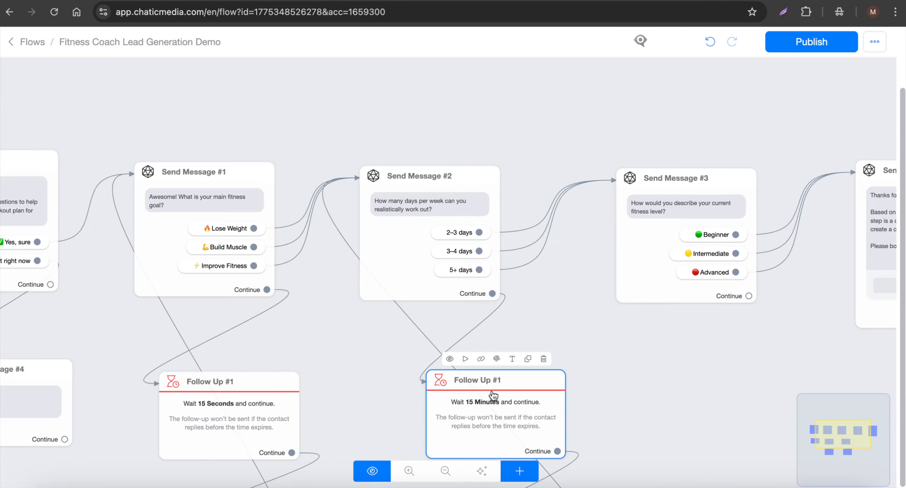
left_click(398, 223)
scroll(399, 227, "up", 3)
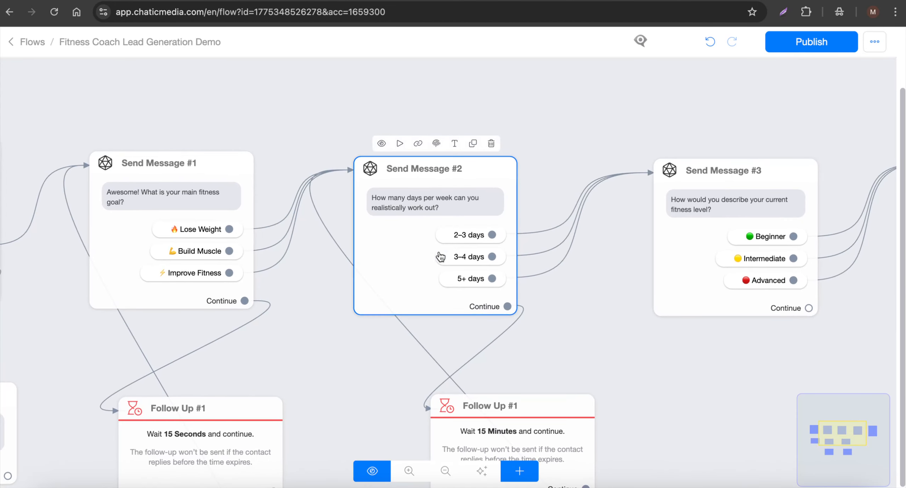
scroll(530, 314, "down", 5)
left_click(480, 334)
scroll(486, 341, "down", 3)
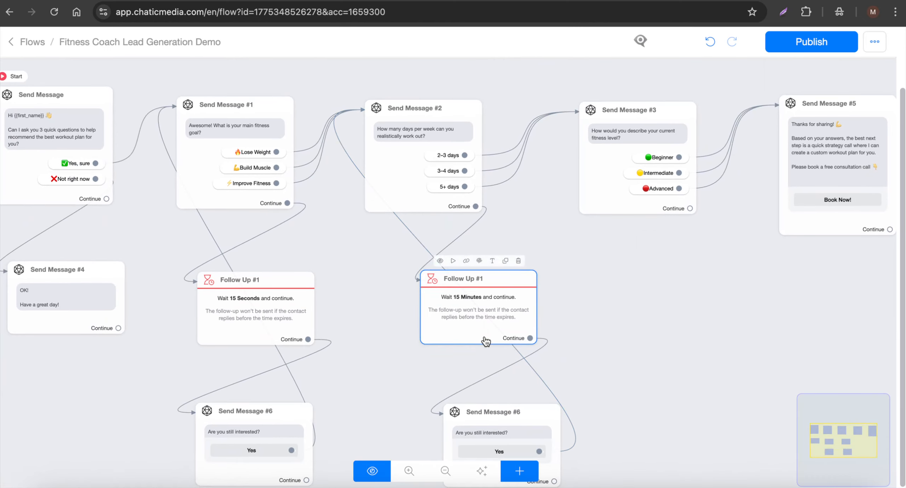
left_click_drag(617, 333, 604, 304)
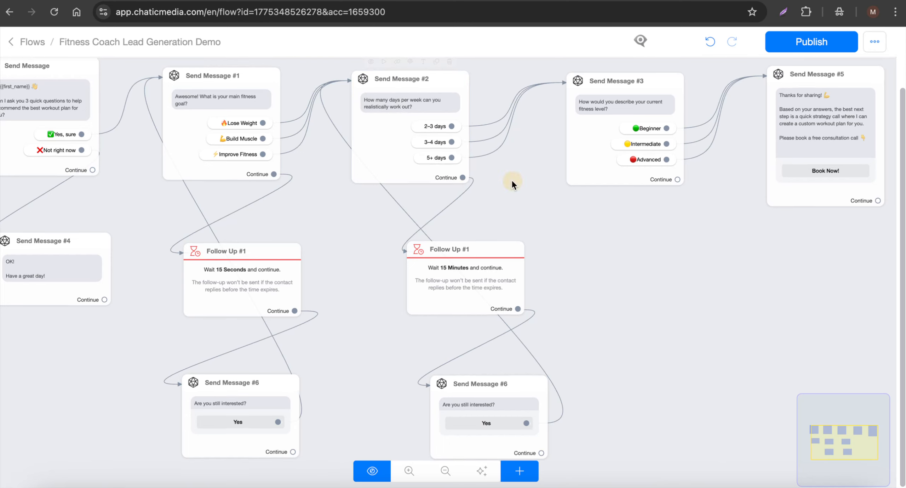
- Add a Wait block below Send Message #5 and set its delay unit to seconds
left_click_drag(512, 180, 396, 239)
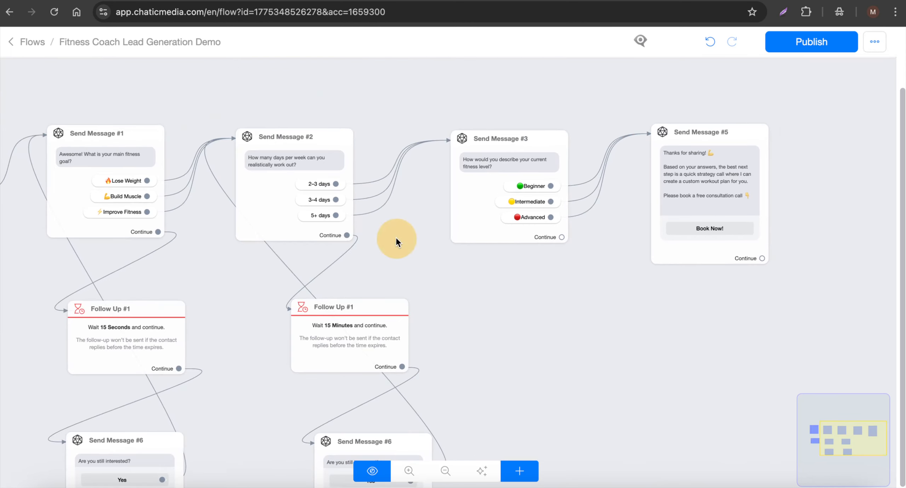
left_click(529, 471)
left_click(561, 360)
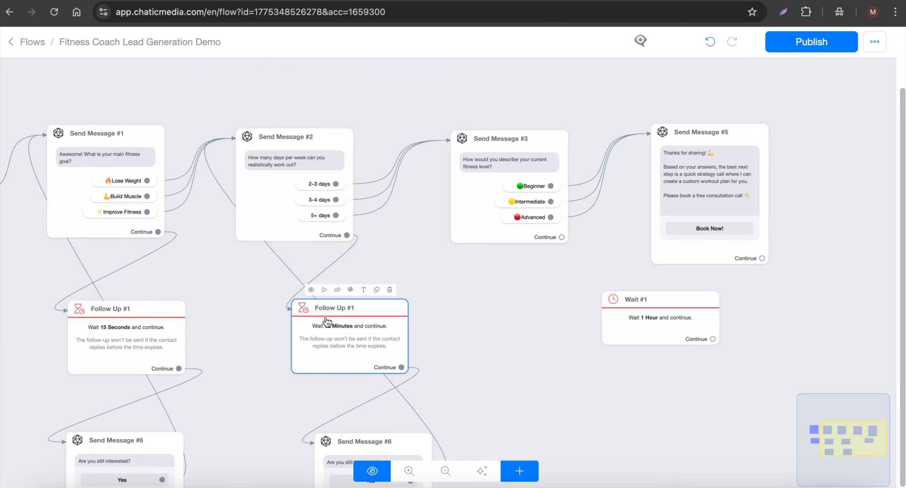
scroll(655, 319, "up", 3)
left_click(644, 358)
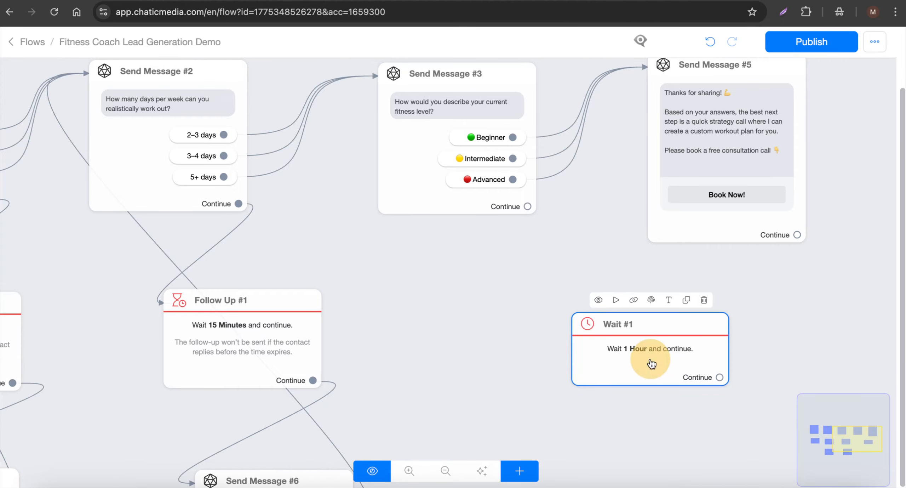
left_click(623, 356)
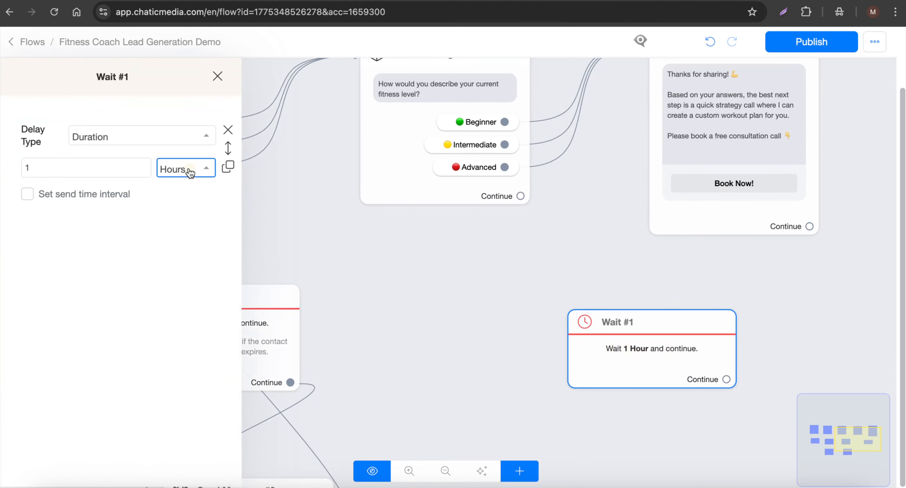
left_click(192, 169)
left_click(181, 193)
left_click(541, 254)
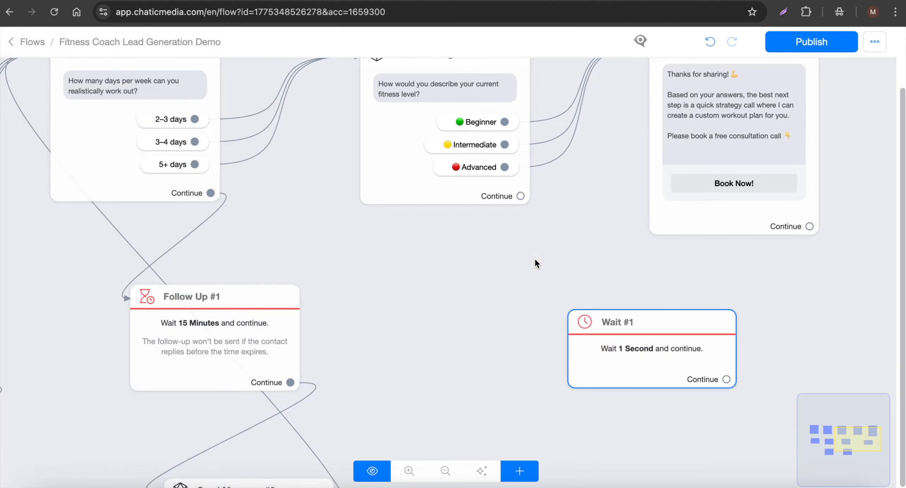
- Position the Wait block below Send Message #5 and connect that message's Continue output to it
scroll(395, 323, "down", 3)
left_click_drag(653, 279, 538, 278)
left_click_drag(441, 343, 542, 351)
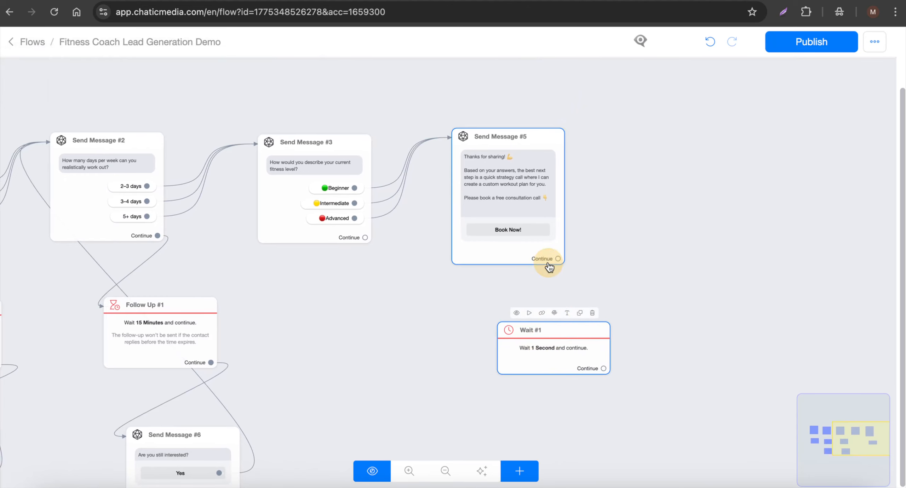
left_click_drag(558, 259, 503, 338)
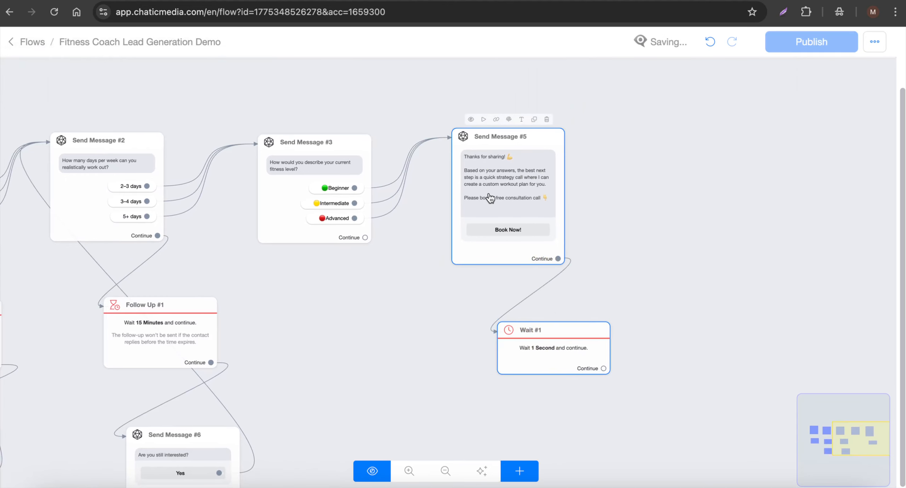
- Set the Wait block's delay duration to 15 seconds
scroll(511, 252, "up", 2)
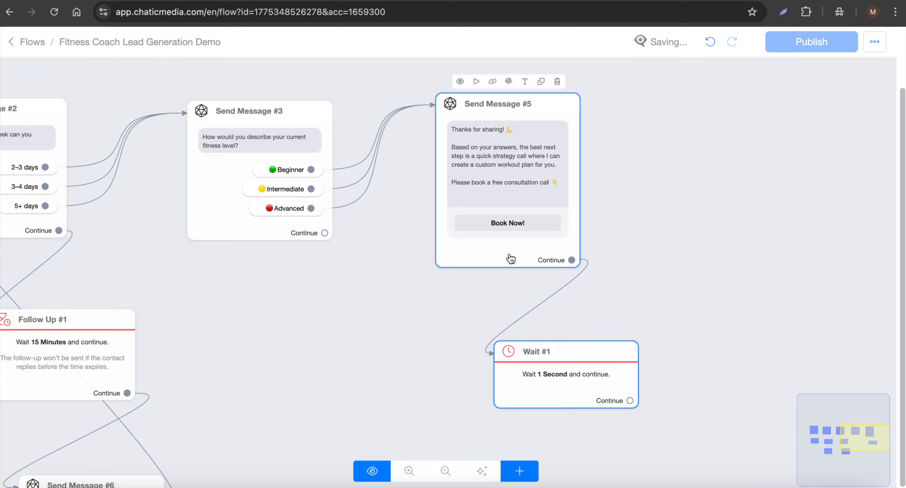
left_click(550, 366)
left_click(188, 170)
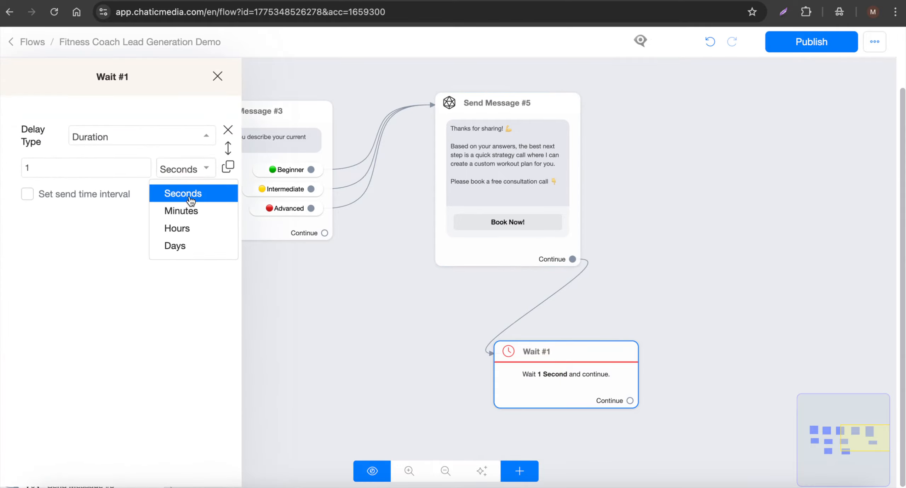
left_click(81, 169)
type("5")
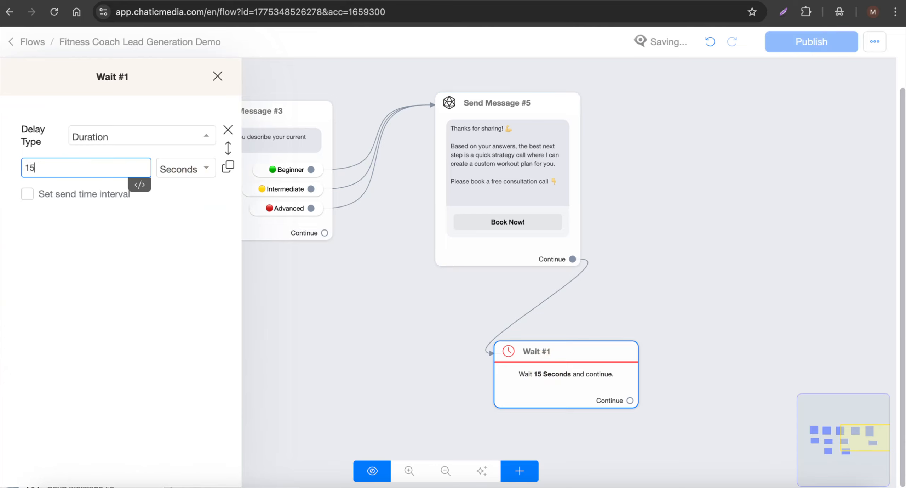
left_click(672, 303)
- Shift the Wait block slightly left and connect its Continue output to a new Send Message block containing a text element
left_click_drag(598, 375, 565, 378)
left_click_drag(597, 404, 758, 184)
left_click(191, 314)
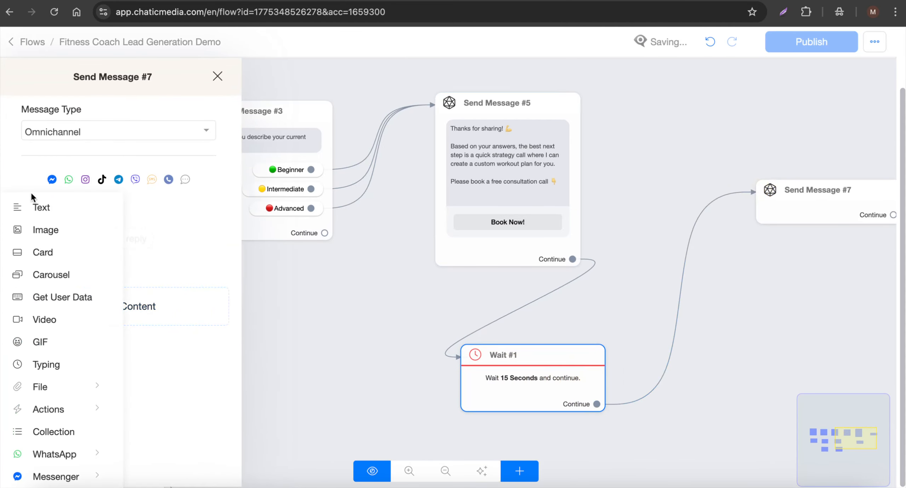
left_click(31, 202)
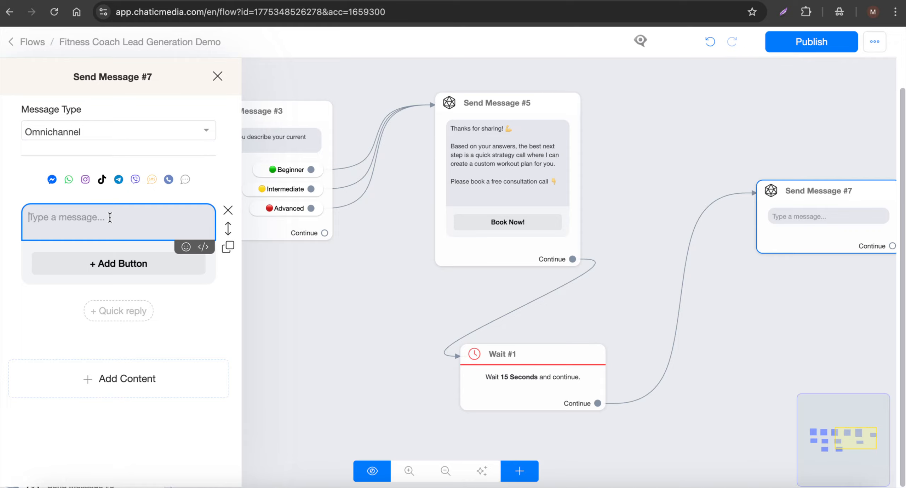
left_click(264, 281)
- Set the text of the message after the Wait block to "Hey there, did you get a chance to book the call?"
left_click_drag(228, 297, 525, 293)
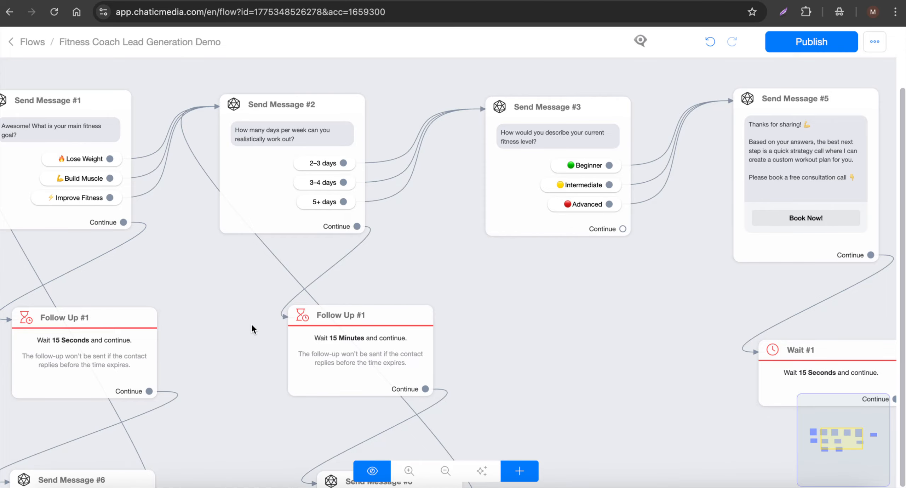
left_click_drag(636, 301, 309, 269)
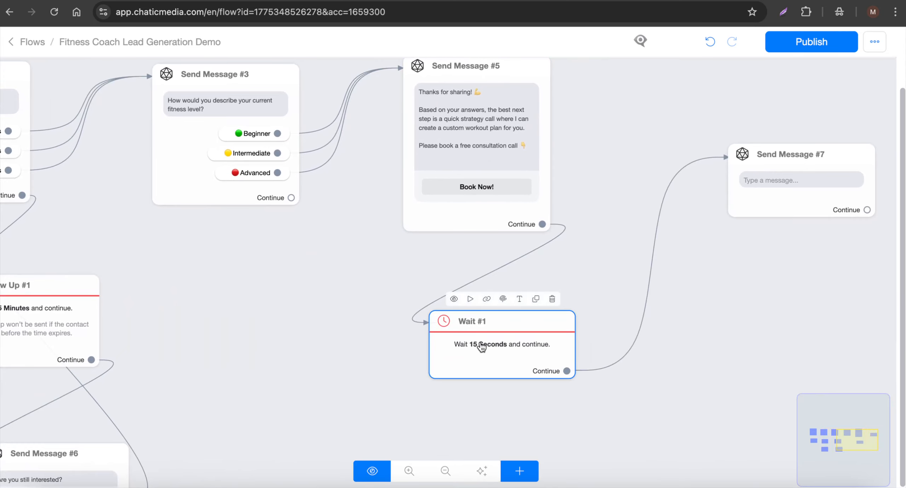
left_click(740, 182)
left_click(101, 230)
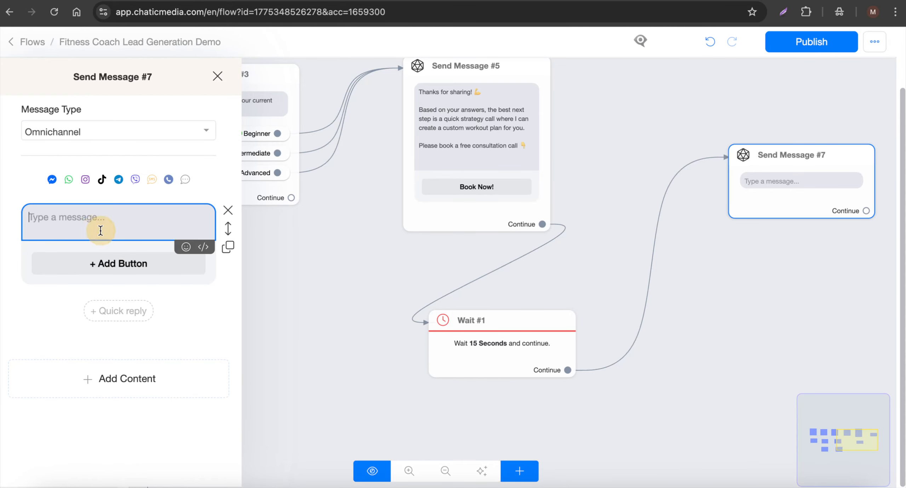
key("F5")
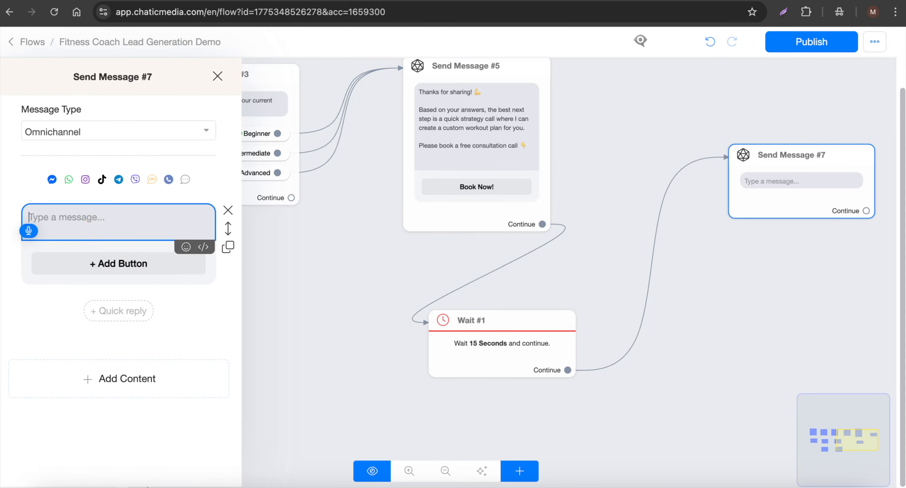
type("Yeah, did you get a chance to book the?")
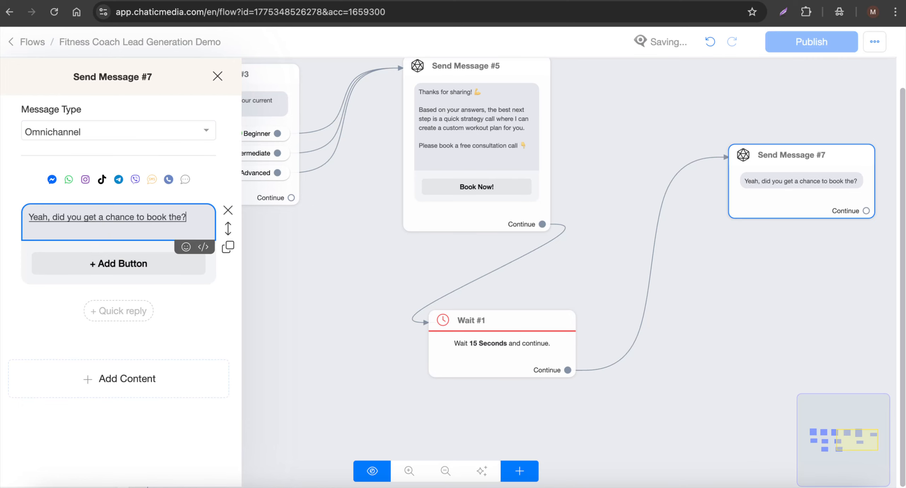
left_click(709, 308)
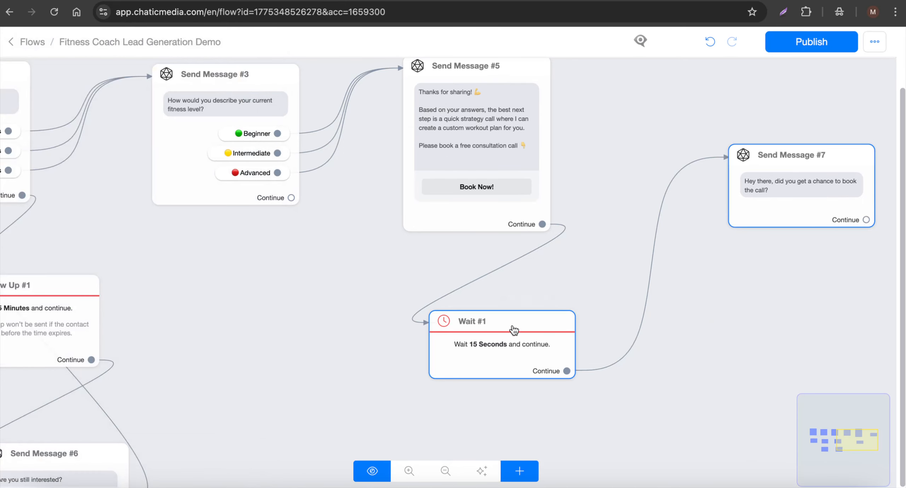
- Check the Wait block and its booking reminder message, and publish the flow
left_click(477, 347)
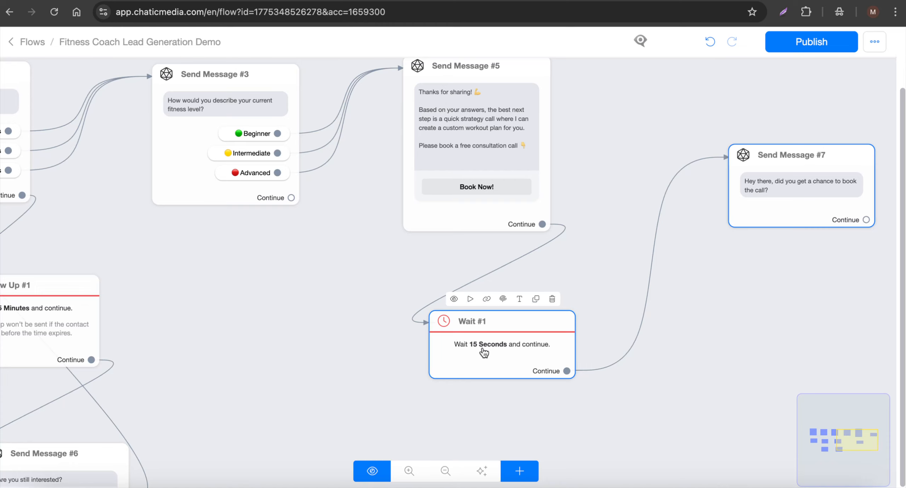
left_click(761, 162)
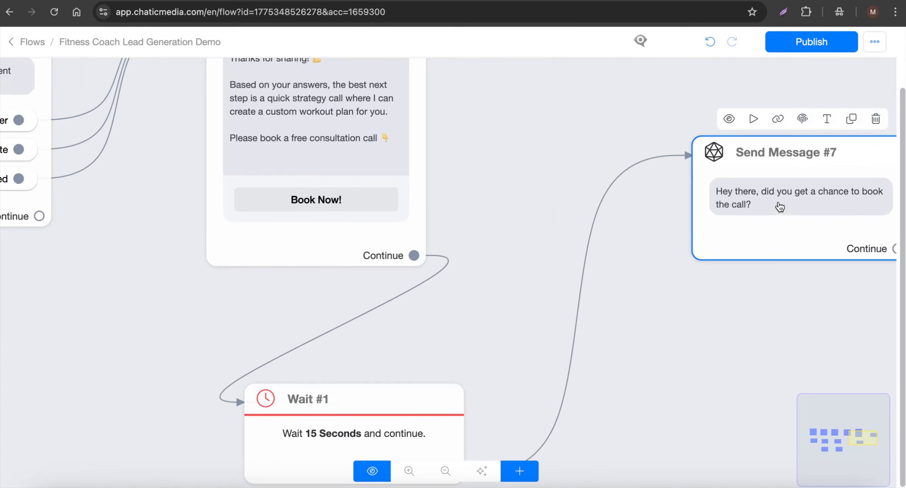
scroll(795, 204, "down", 1)
scroll(796, 205, "down", 2)
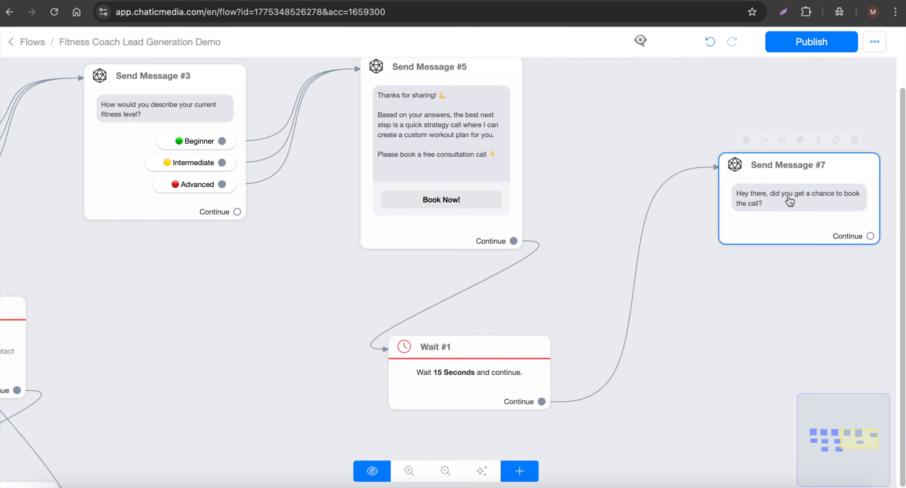
scroll(790, 201, "down", 2)
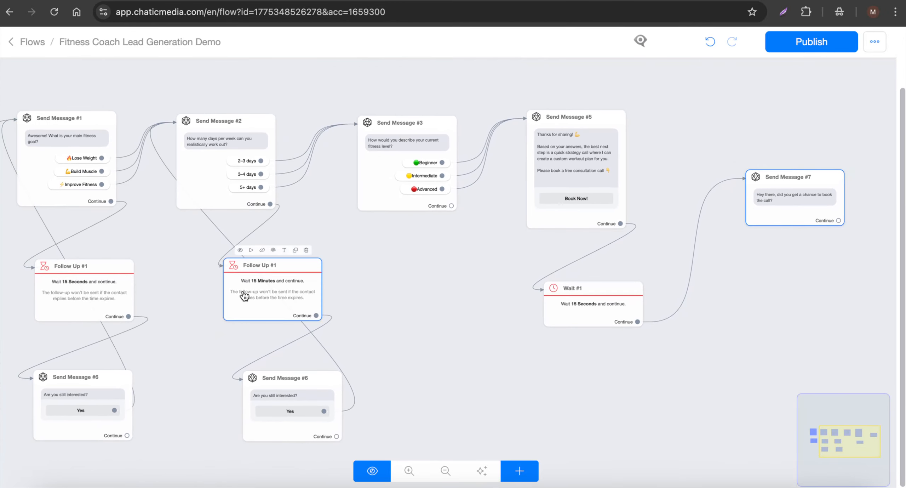
scroll(247, 294, "up", 2)
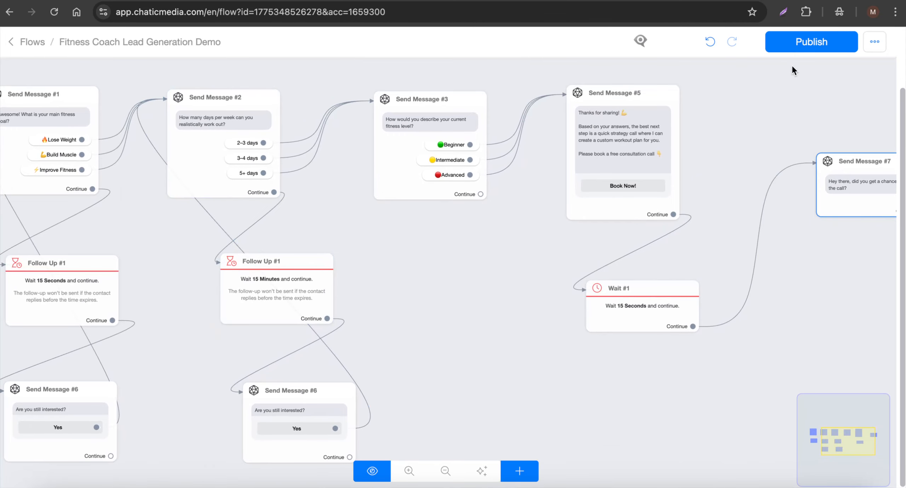
left_click(810, 44)
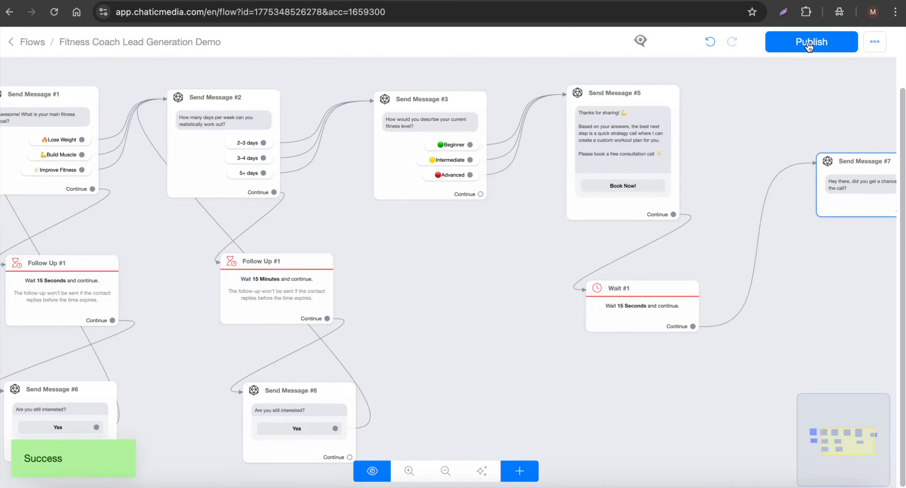
scroll(633, 333, "down", 3)
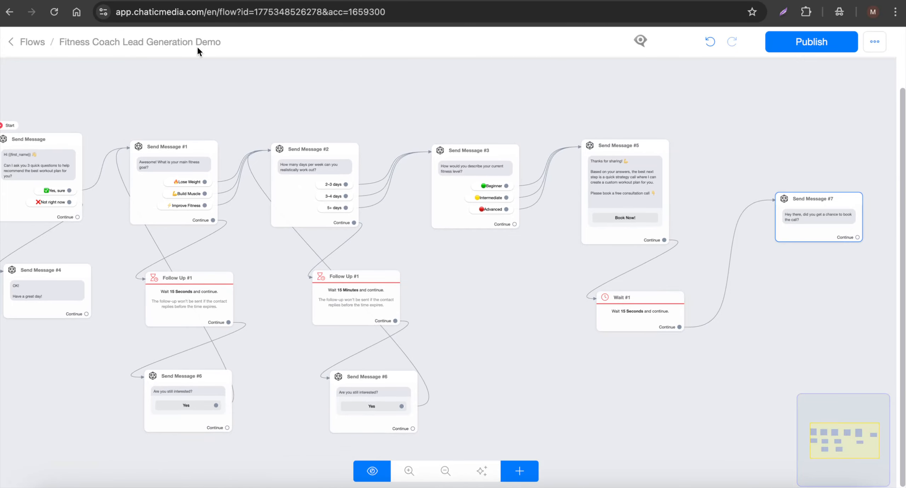
left_click_drag(152, 107, 211, 108)
left_click(228, 192)
scroll(229, 192, "up", 3)
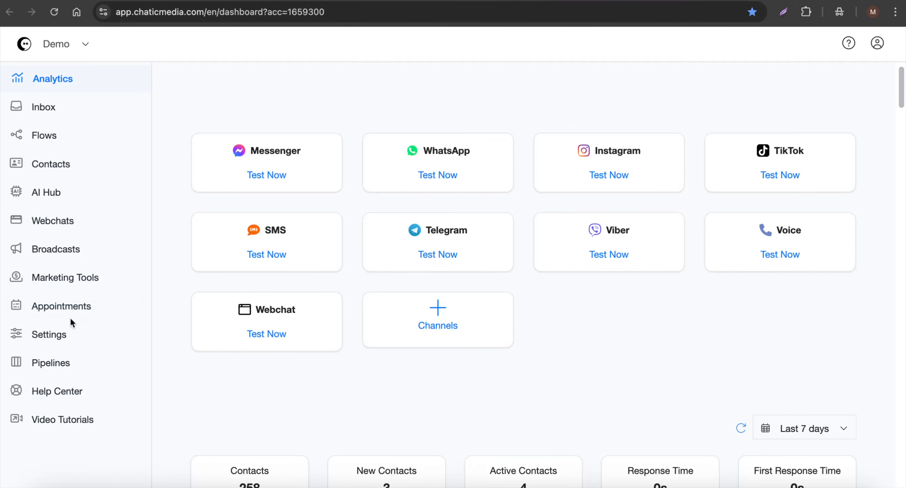
- Create a new Instagram comment automation named "followup demo" from the marketing tools
left_click(83, 277)
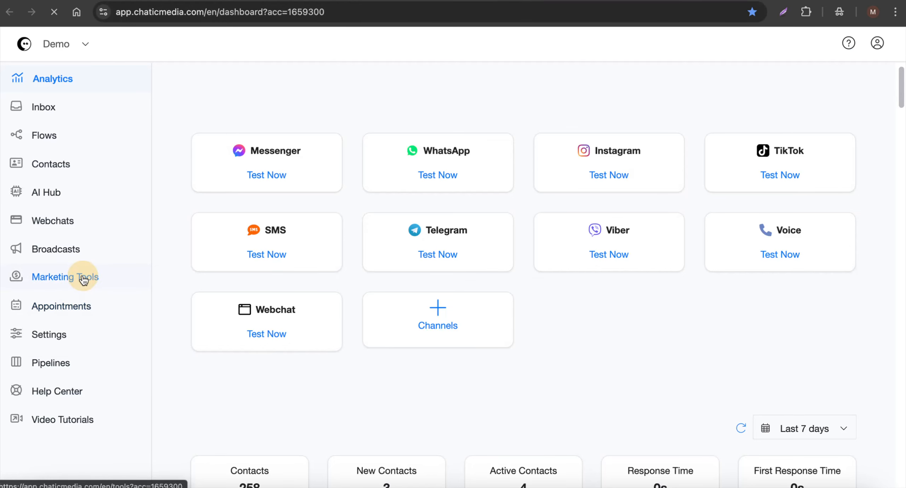
left_click(535, 203)
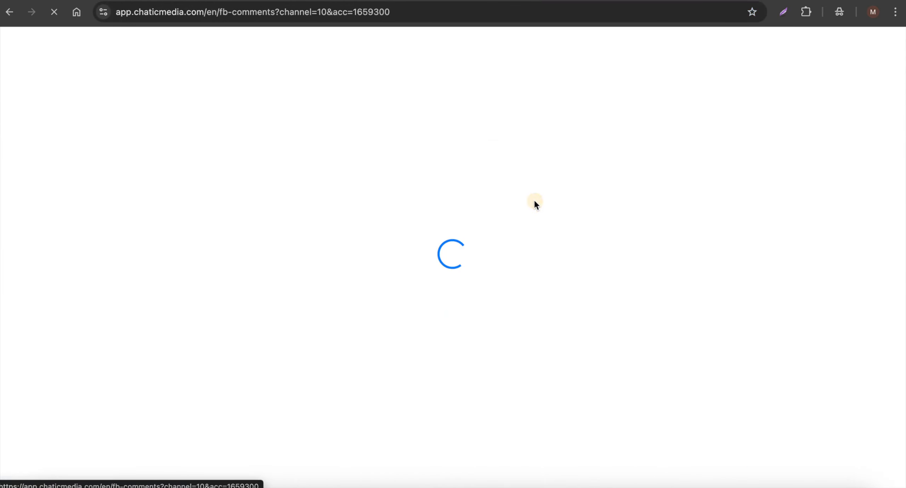
left_click(737, 159)
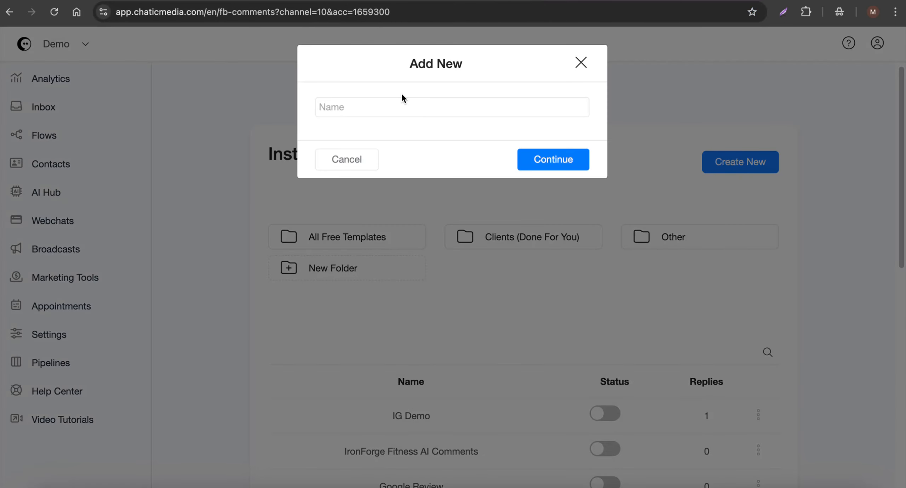
left_click(399, 102)
type("followup demo")
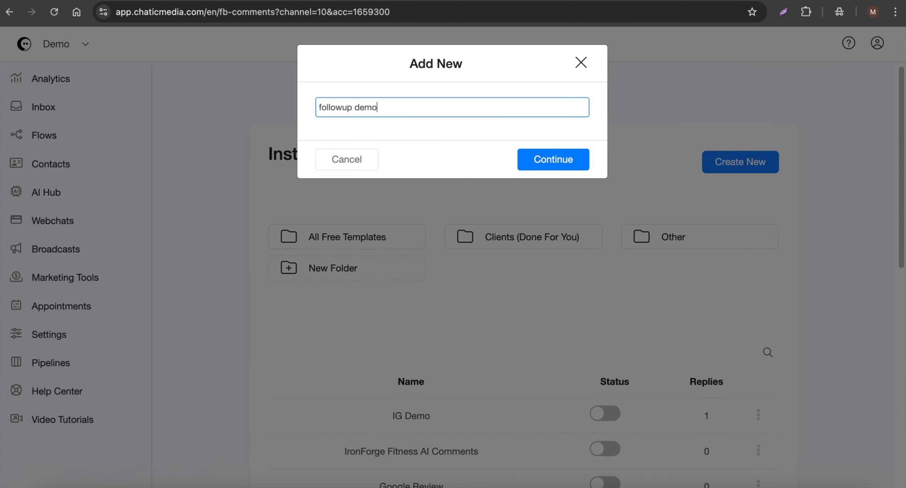
key("Return")
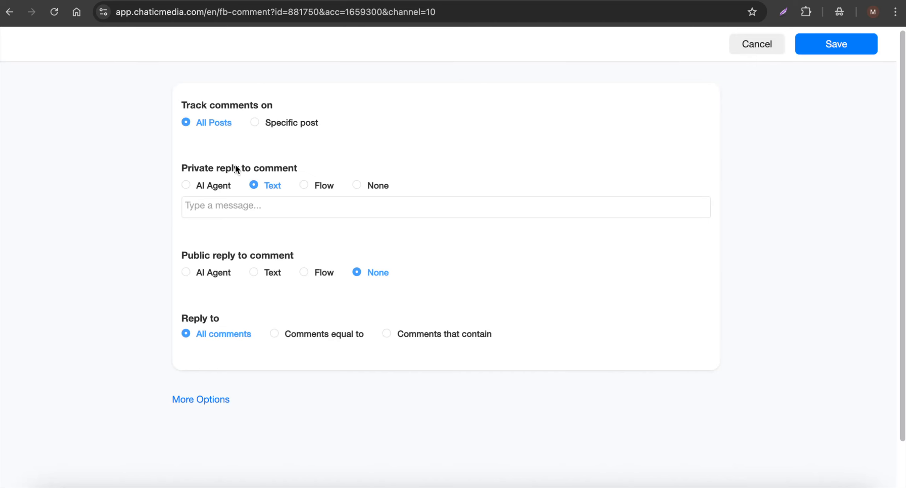
- Set the private reply to comments to run the Fitness Coach Lead Generation Demo flow
left_click_drag(195, 167, 342, 191)
left_click(322, 186)
left_click(308, 208)
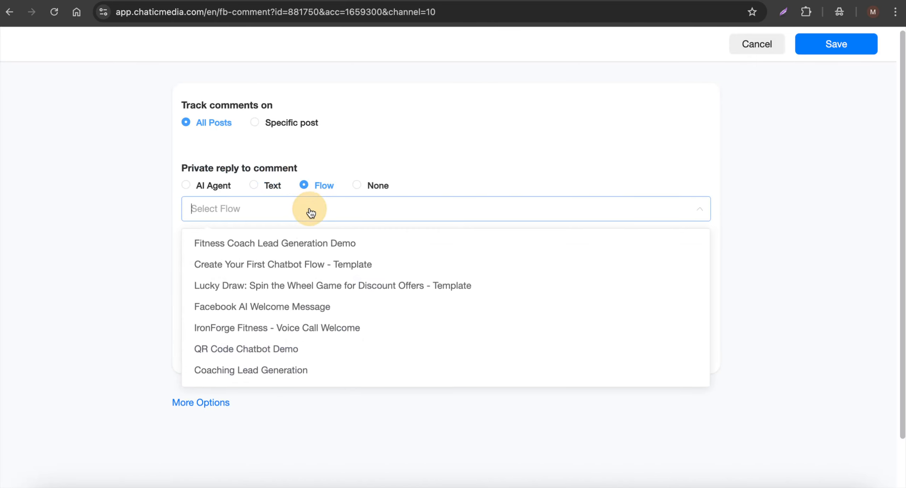
left_click(246, 247)
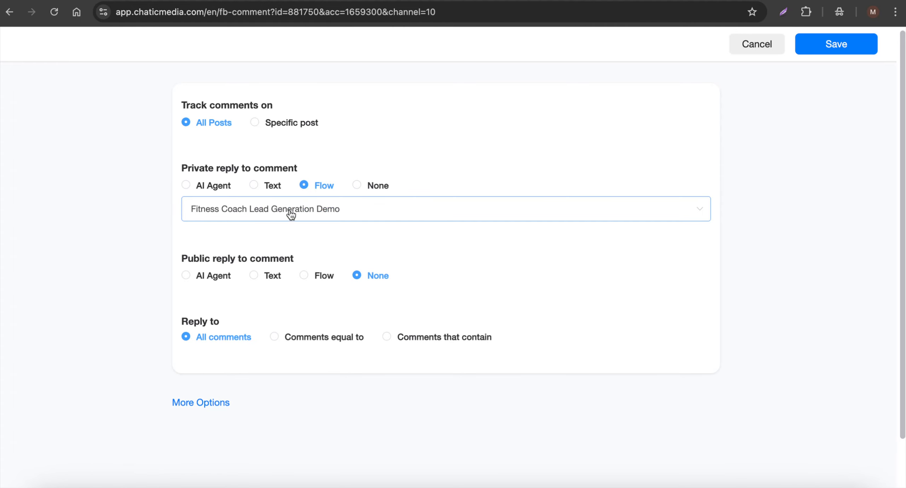
- Set the public reply to text with two variations, "Sent you A DM!" and "DM sent!"
left_click(265, 279)
left_click(232, 295)
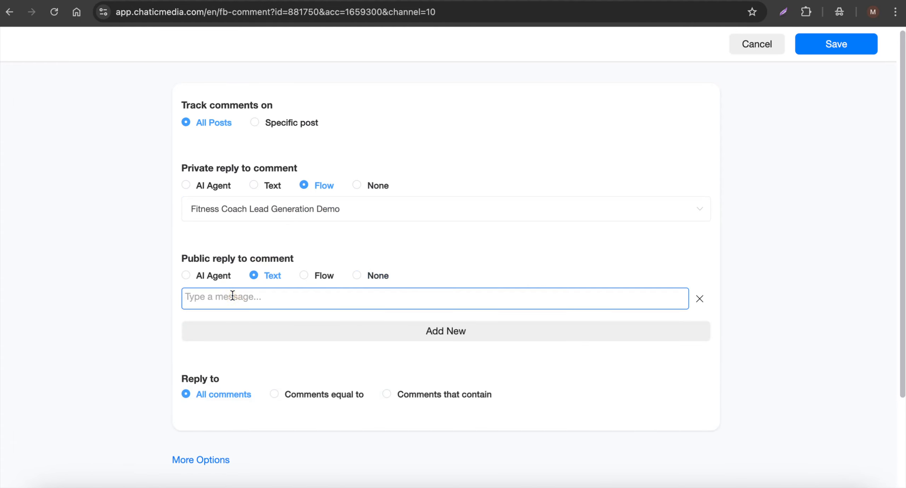
type("S")
left_click(320, 340)
left_click(293, 331)
type("DM sent!")
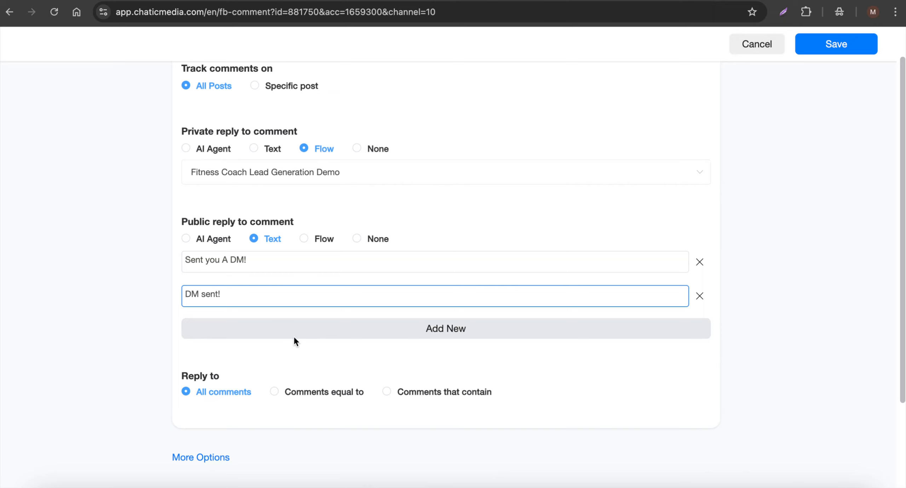
- Limit the automation to comments equal to the keyword "fit"
scroll(318, 378, "down", 2)
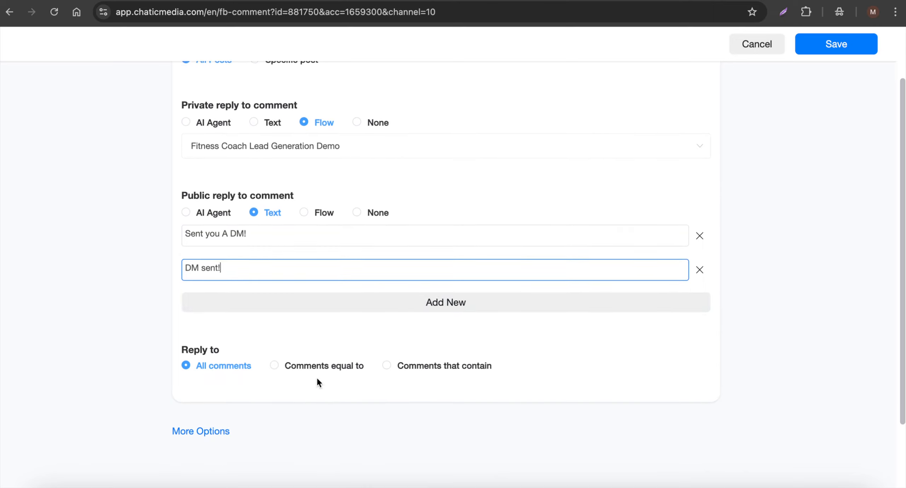
left_click(330, 366)
left_click(219, 397)
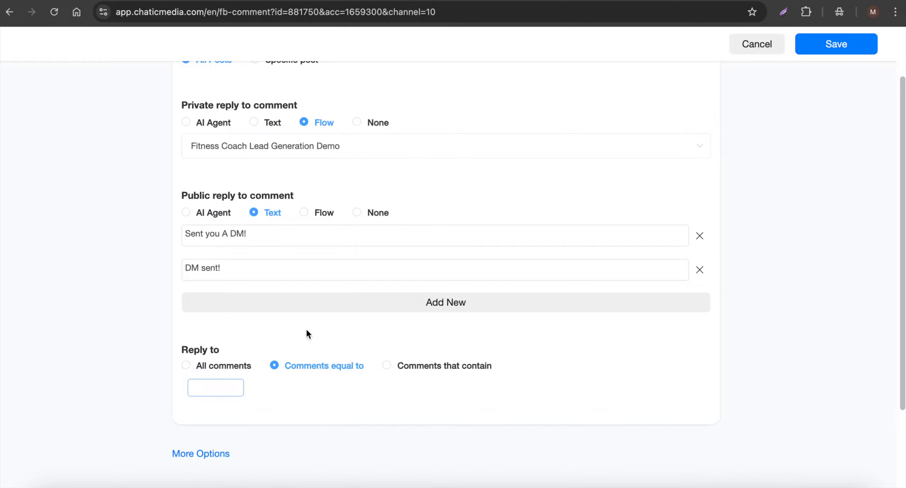
type("fit")
key("Return")
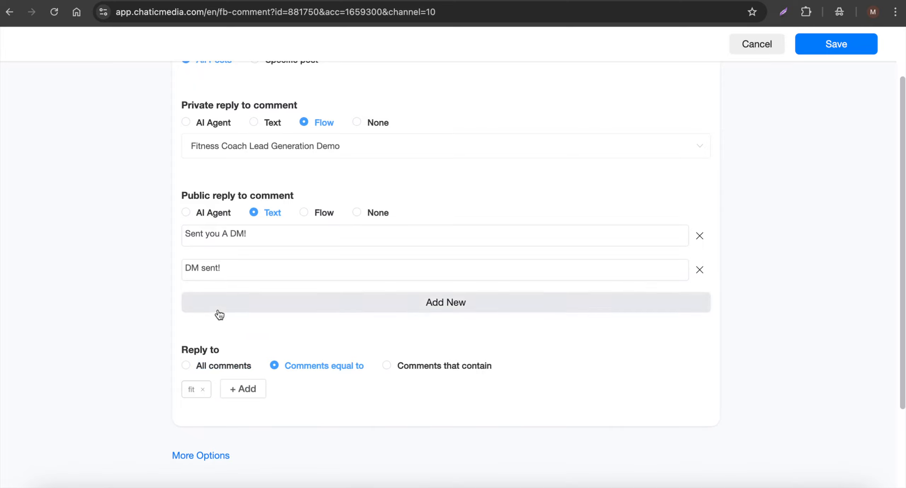
- Review the automation's settings, including the additional keyword exclusion, repeat reply and reply delay options
scroll(187, 394, "down", 1)
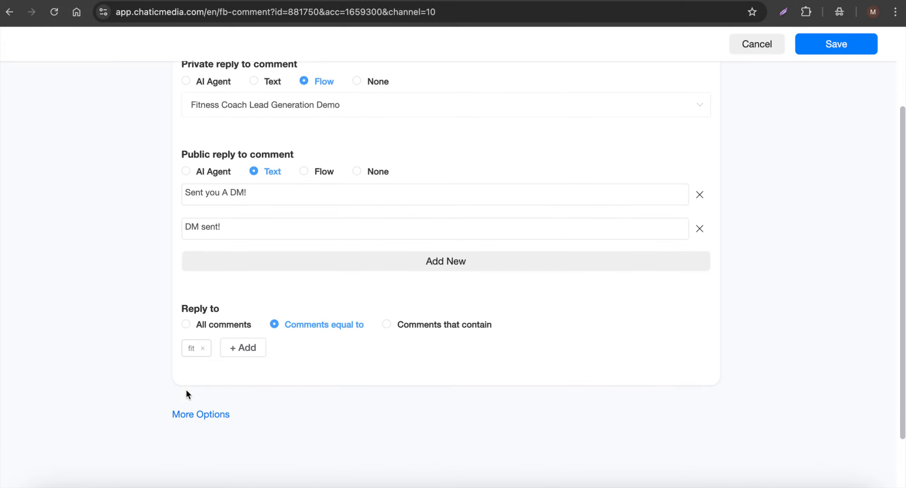
scroll(217, 368, "up", 2)
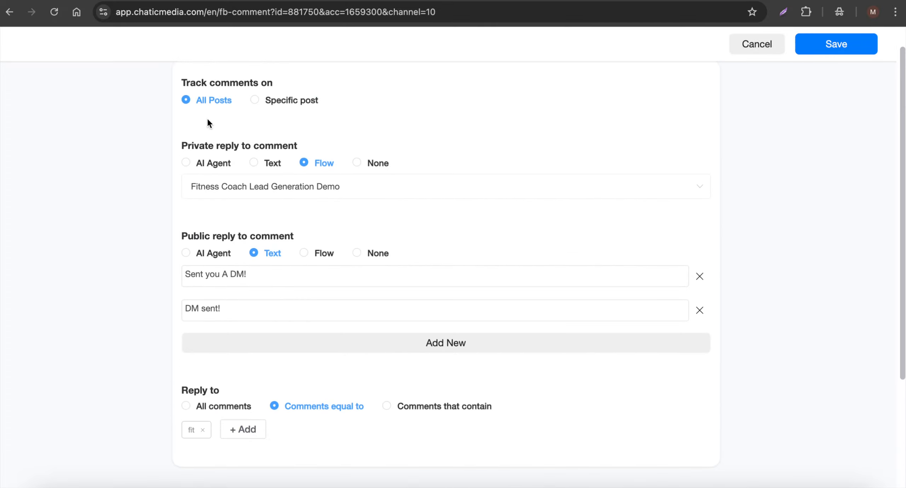
scroll(338, 261, "down", 3)
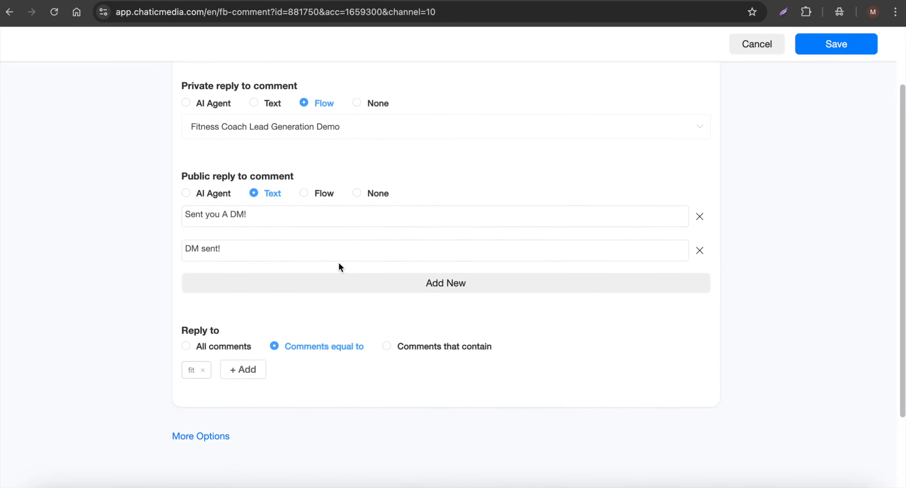
left_click(204, 382)
scroll(280, 323, "down", 5)
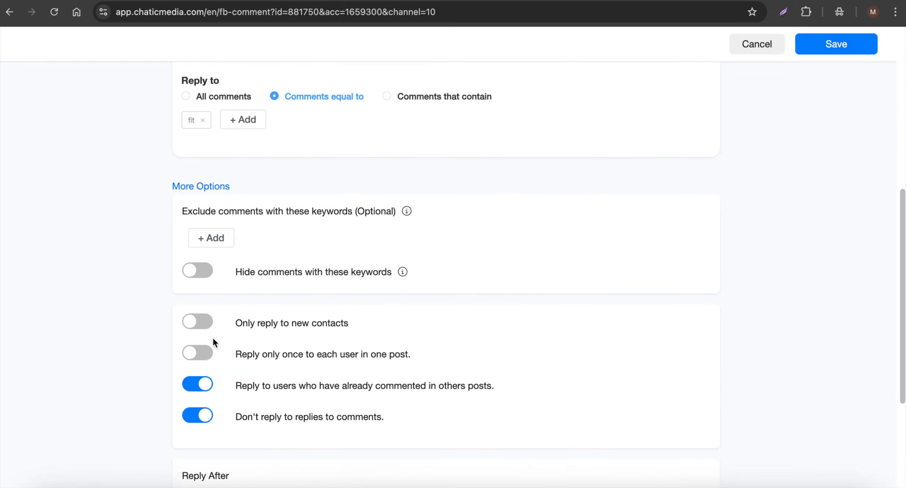
scroll(214, 338, "down", 4)
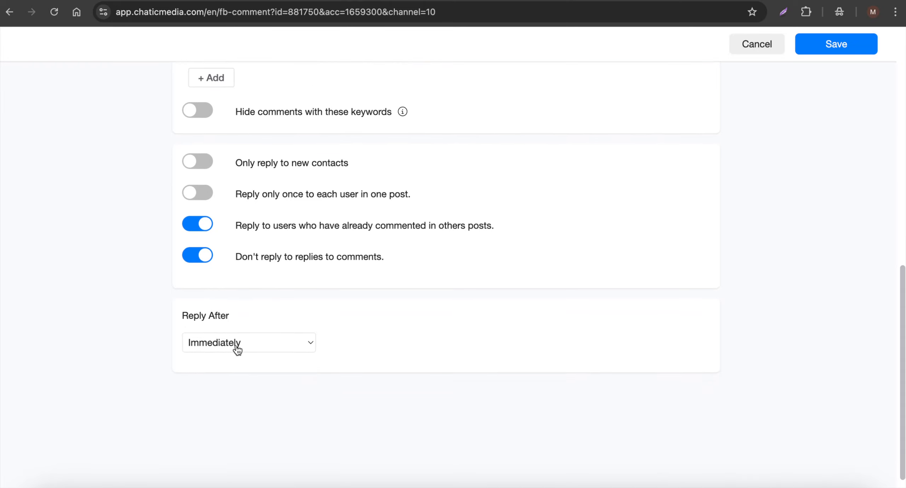
left_click(230, 344)
left_click(398, 319)
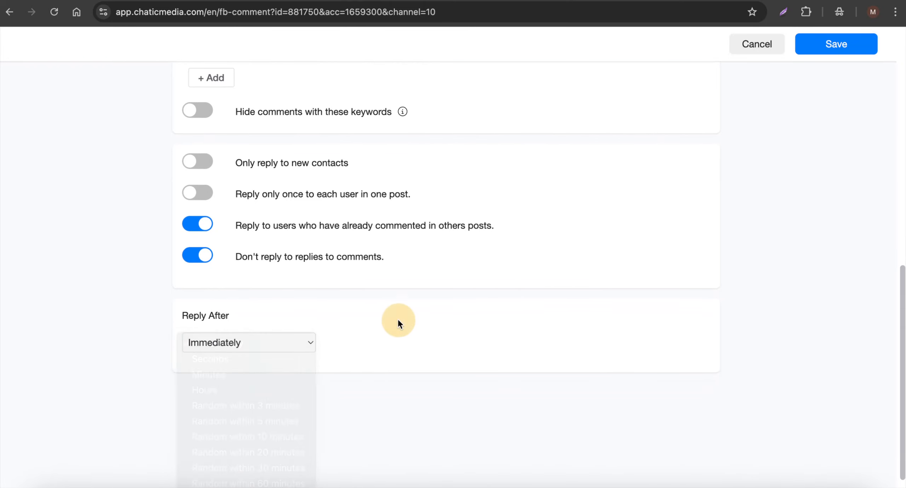
- Save the comment automation and enable followup demo in the Instagram automations list
left_click(842, 50)
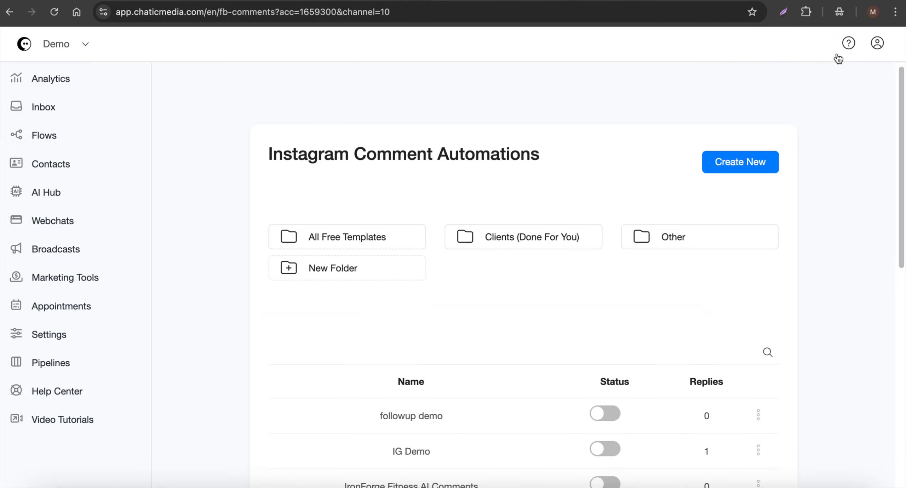
left_click(606, 415)
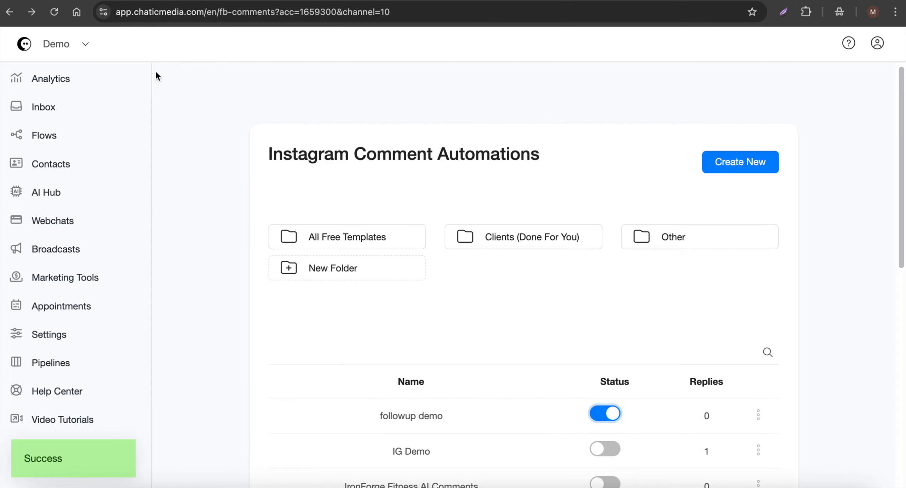
- Copy the Instagram test link from the analytics dashboard and close its dialog
left_click(51, 79)
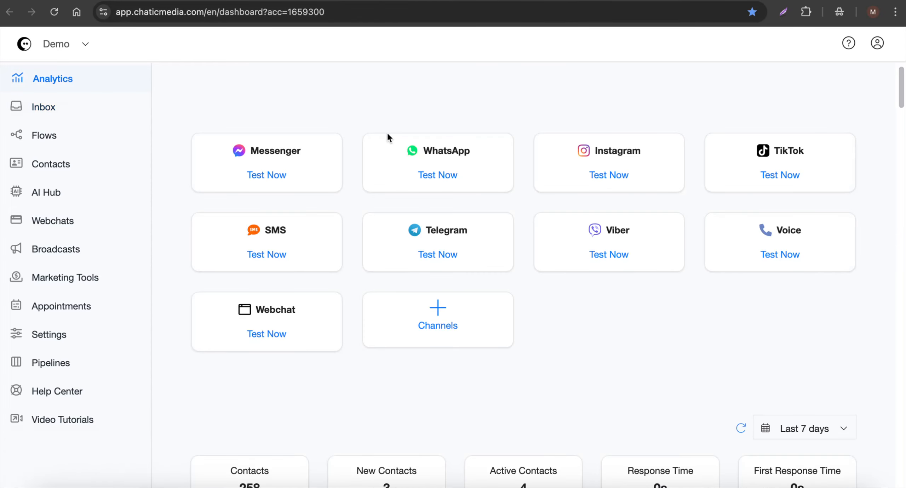
left_click(633, 188)
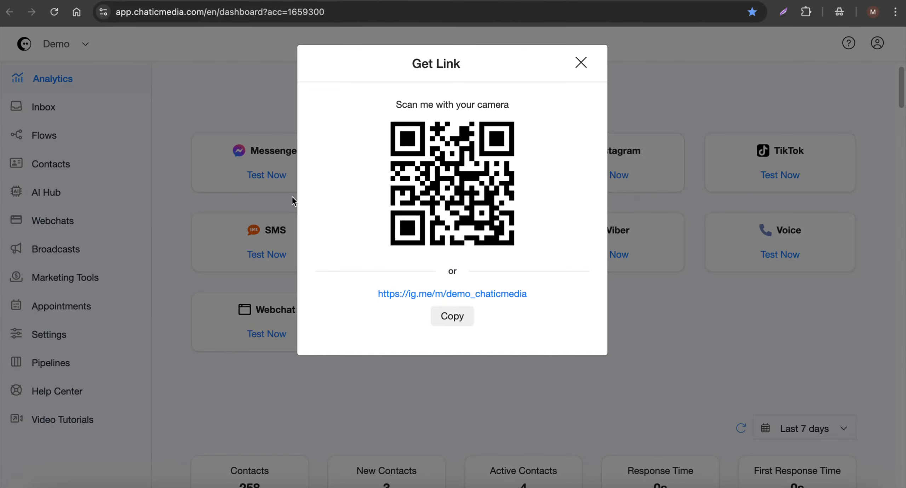
left_click(453, 315)
left_click(578, 68)
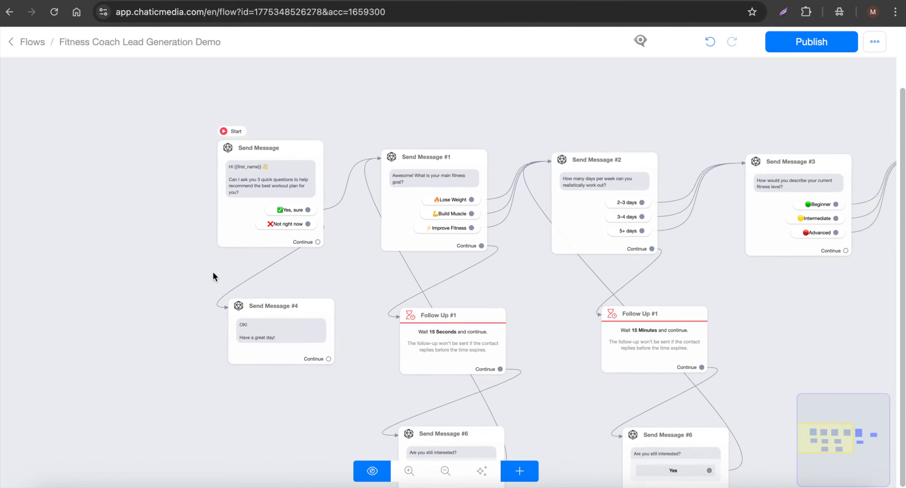
- With the flow in view, open a post on the demo_chaticmedia Instagram profile to test the comment automation
scroll(212, 271, "down", 1)
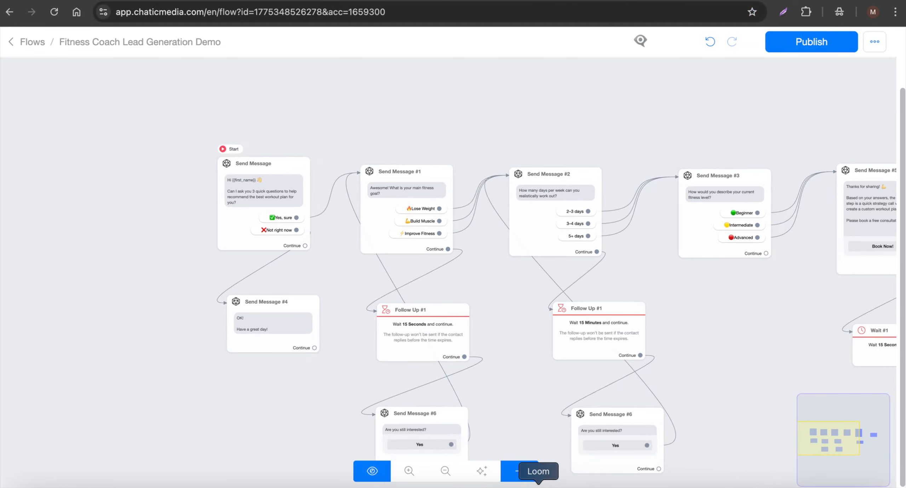
left_click_drag(453, 281, 579, 275)
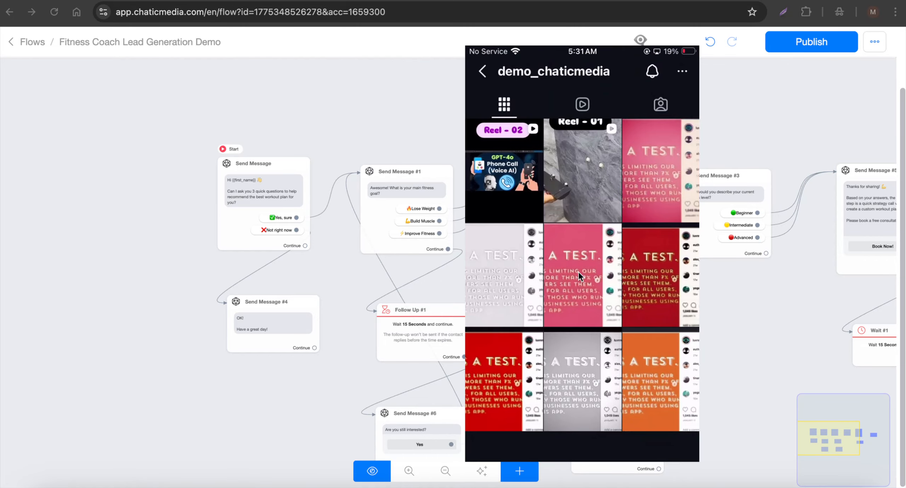
scroll(578, 272, "up", 2)
left_click(579, 272)
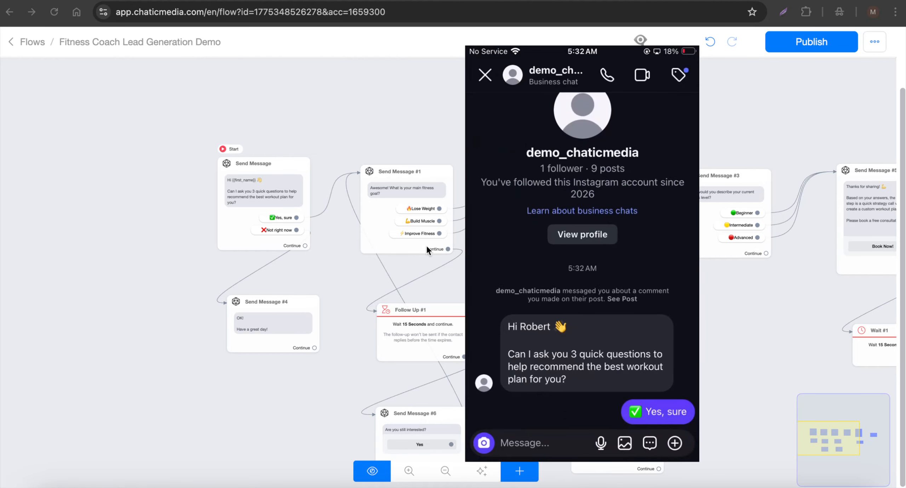
- Compare the flow's greeting, main fitness goal question and 15-second follow-up with the messages in the Instagram chat
scroll(408, 188, "up", 8)
scroll(81, 159, "down", 4)
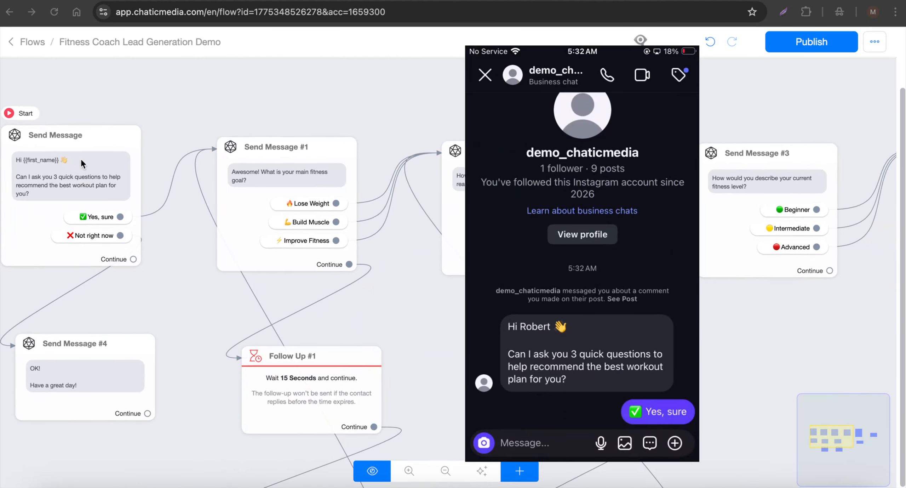
scroll(281, 224, "up", 4)
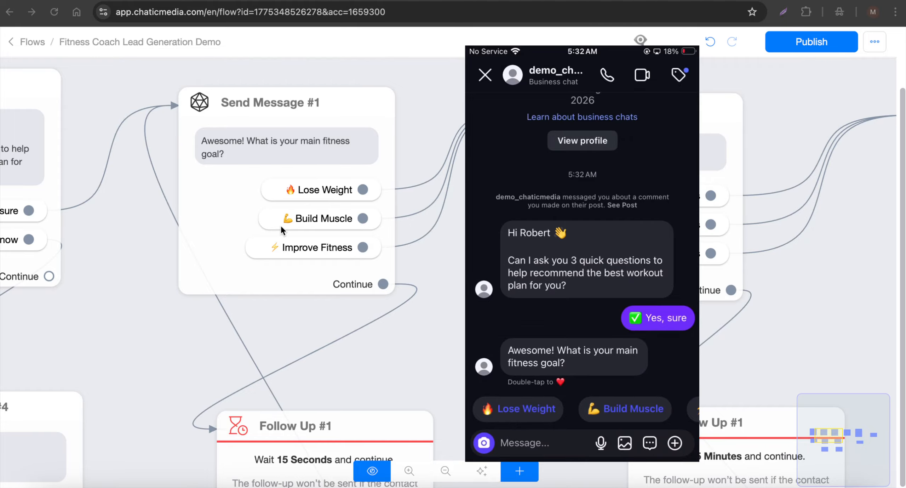
scroll(159, 186, "down", 5)
scroll(215, 340, "up", 3)
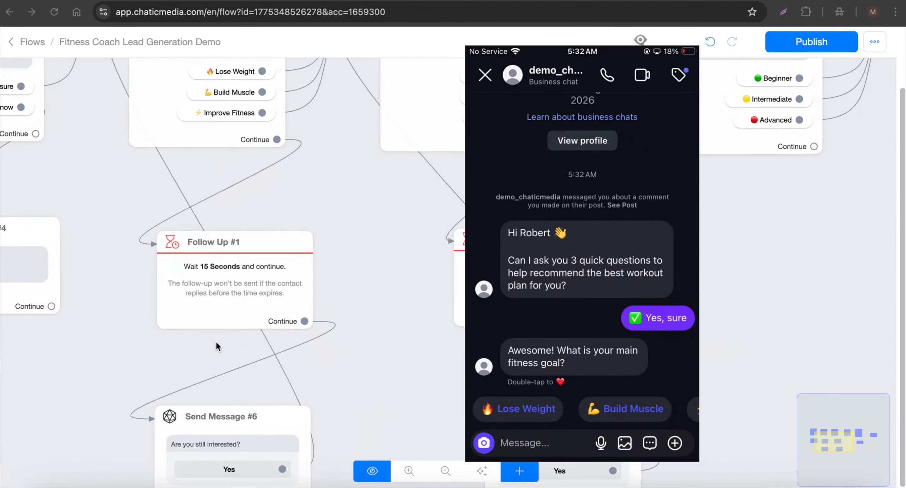
scroll(208, 241, "down", 2)
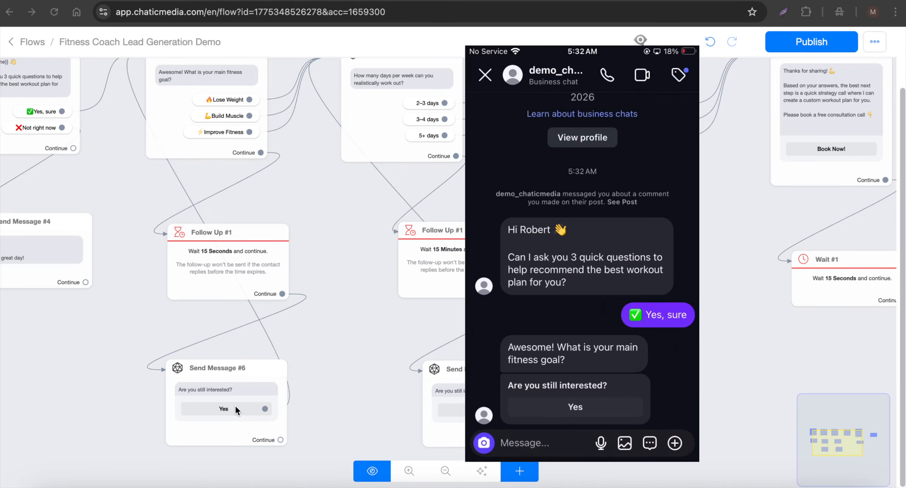
- Compare the follow-up's Yes reply, the main fitness goal options and the workout days question in the flow with the Instagram chat
scroll(234, 402, "down", 3)
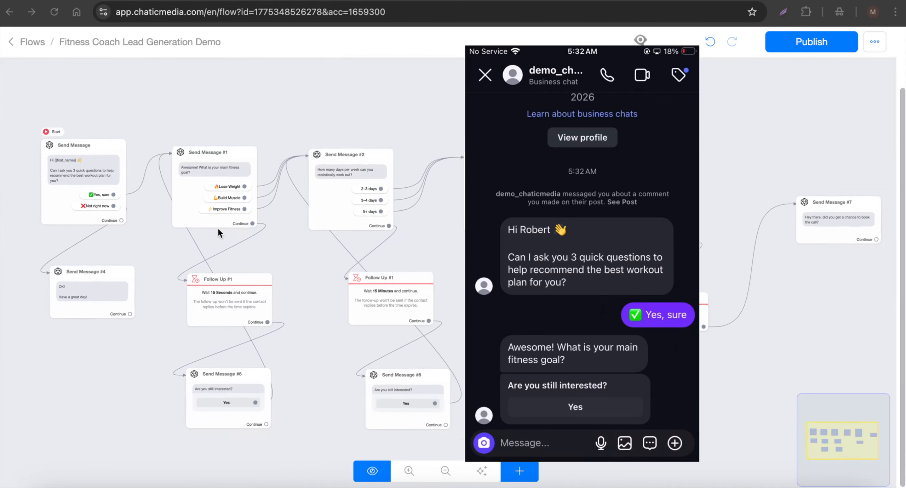
scroll(204, 184, "up", 2)
scroll(204, 184, "up", 1)
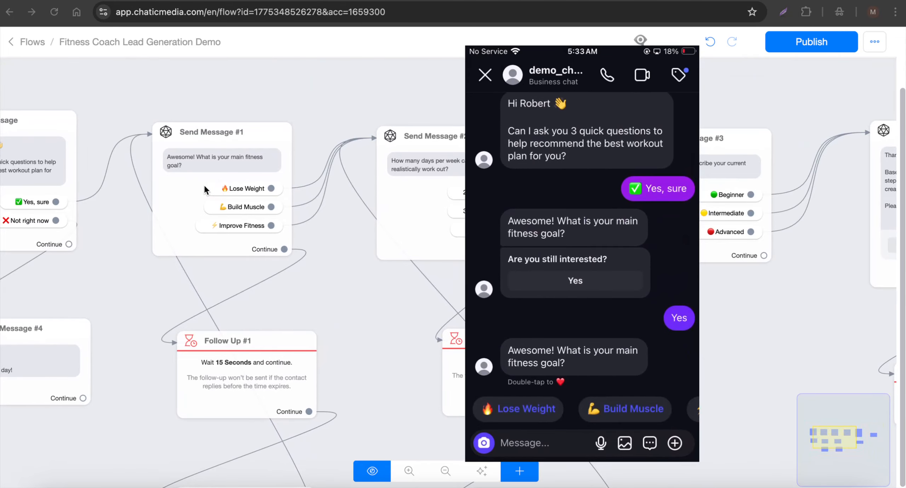
scroll(96, 166, "down", 5)
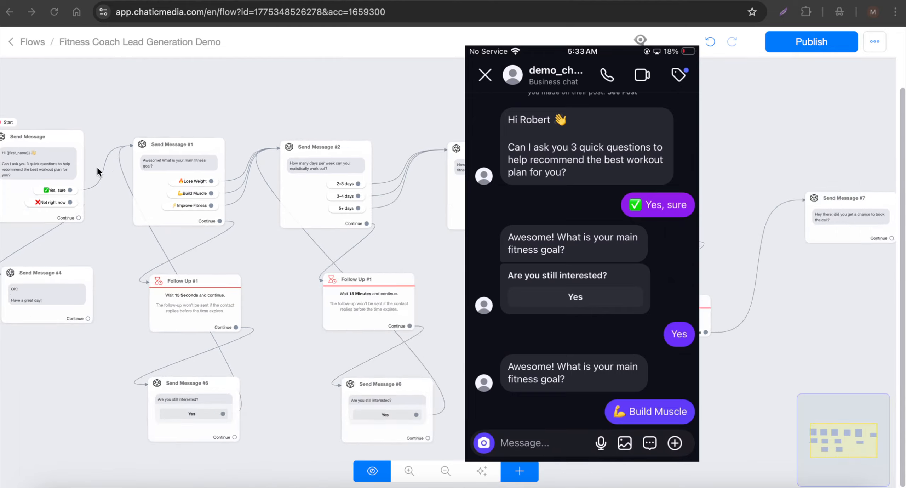
scroll(151, 156, "up", 3)
scroll(311, 189, "up", 3)
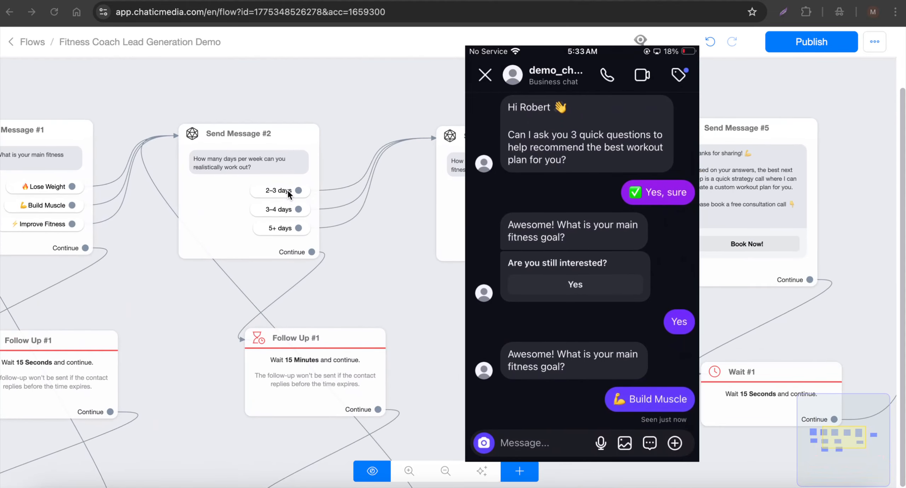
scroll(277, 193, "up", 2)
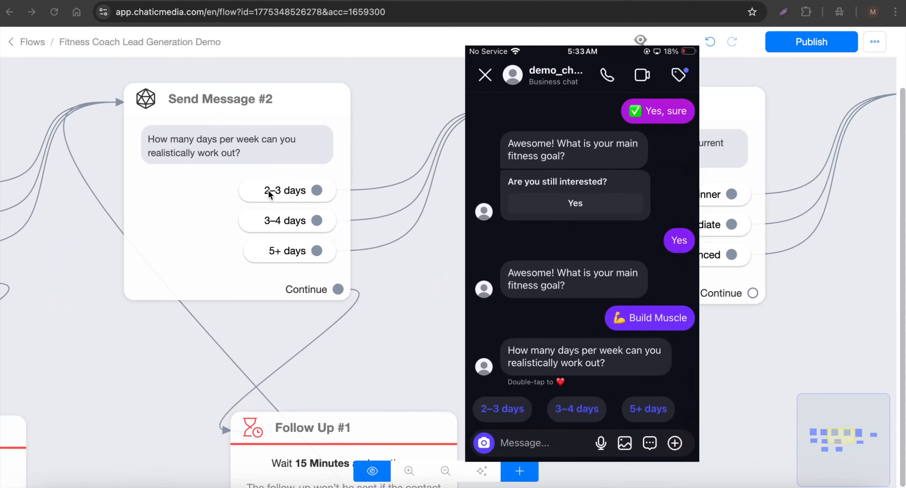
- Compare the fitness level question, booking message, 15-second wait and booking reminder in the flow with the Instagram chat
scroll(68, 190, "down", 5)
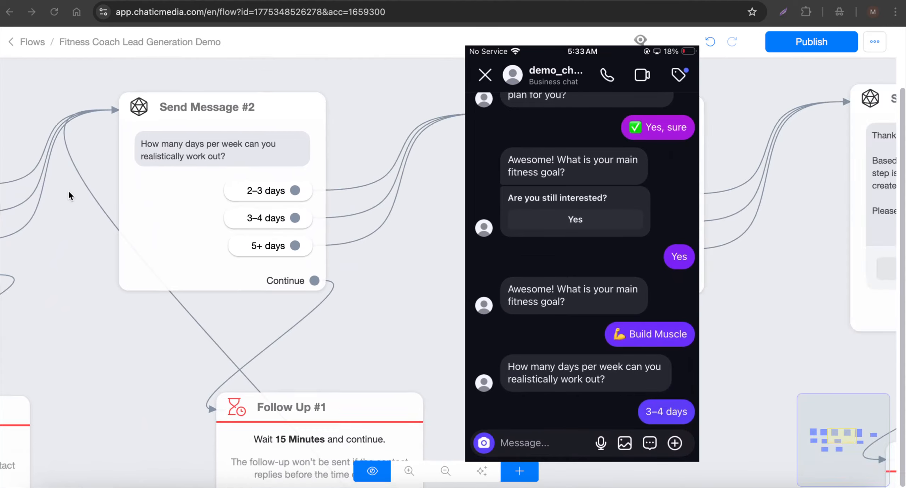
scroll(175, 163, "up", 4)
scroll(64, 156, "down", 3)
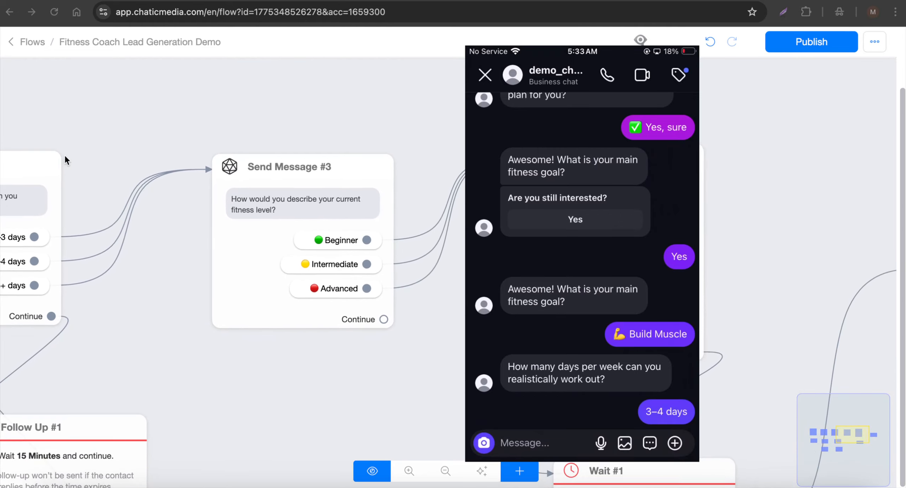
scroll(272, 222, "up", 1)
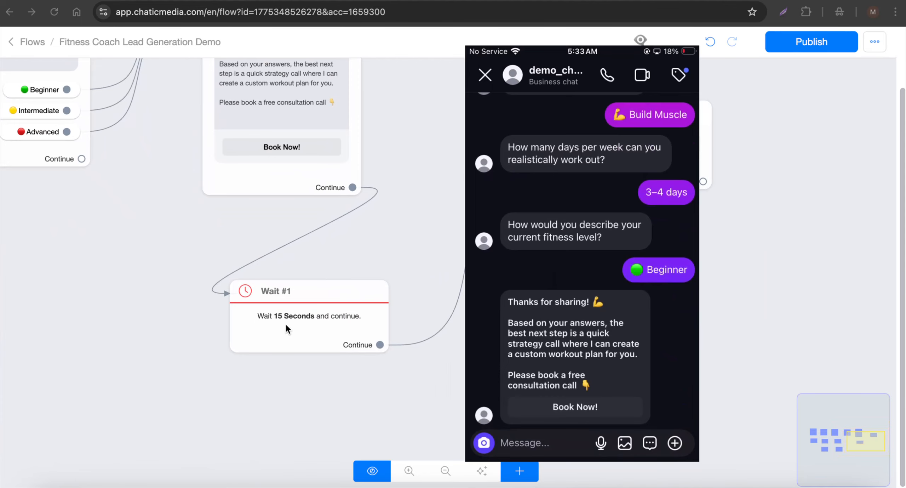
scroll(48, 281, "down", 5)
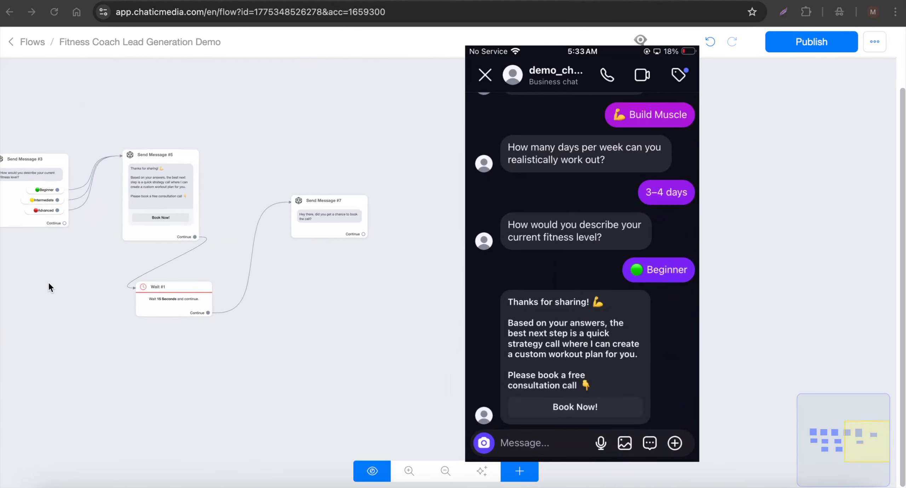
scroll(271, 212, "up", 4)
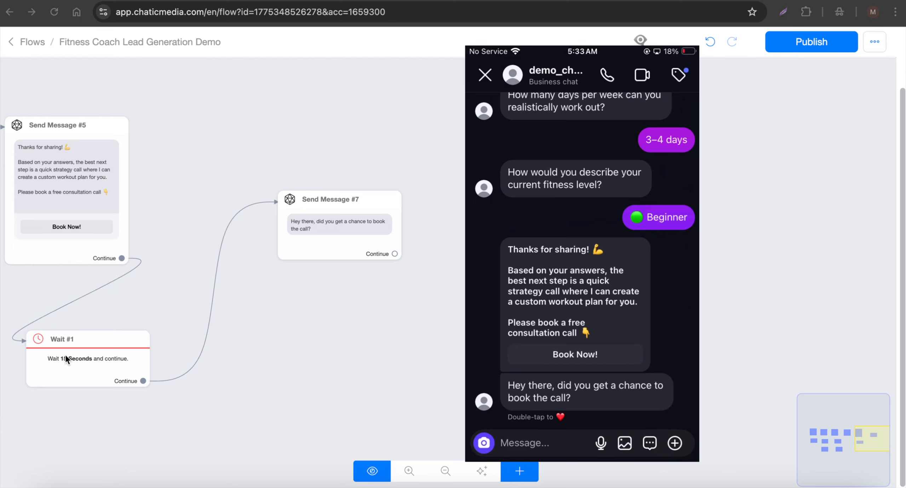
scroll(65, 354, "down", 3)
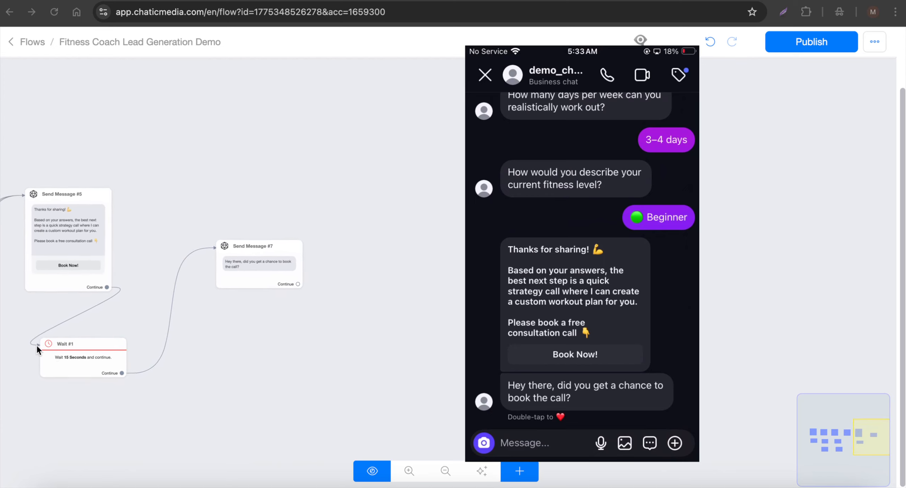
scroll(37, 344, "up", 5)
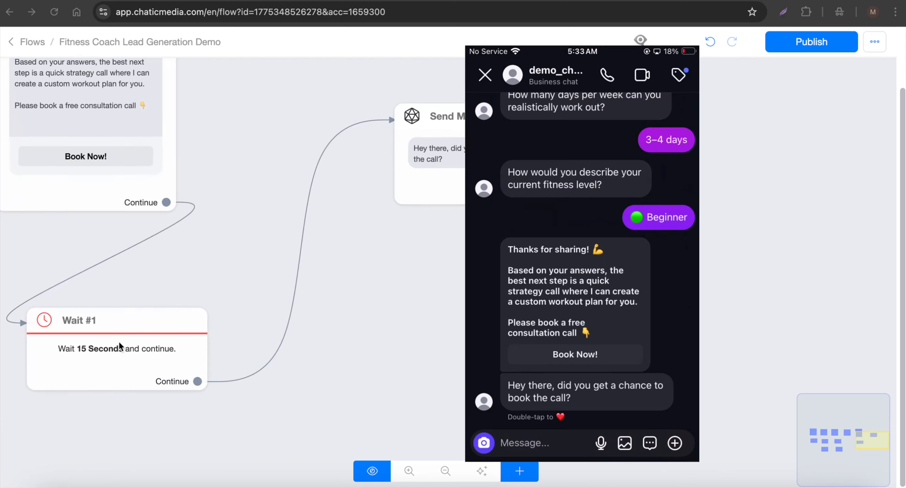
scroll(140, 342, "down", 2)
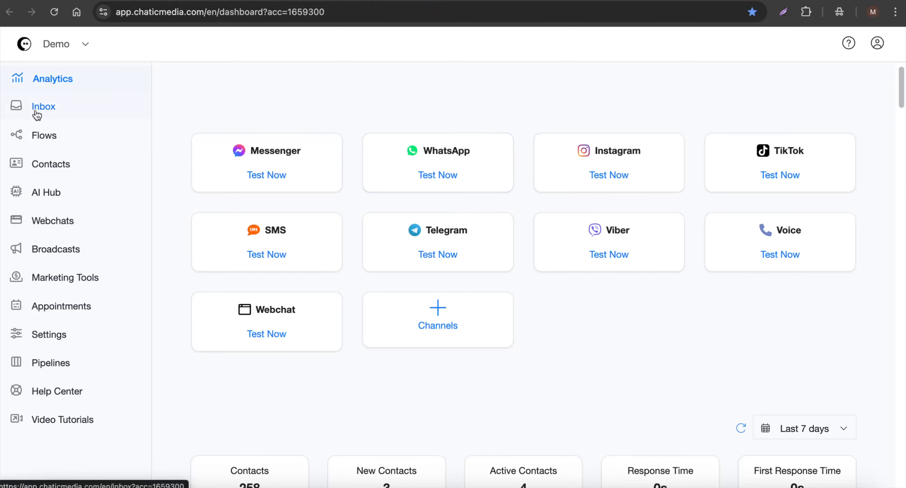
- Open the inbox and look through the test contact's Instagram conversation history
left_click(41, 112)
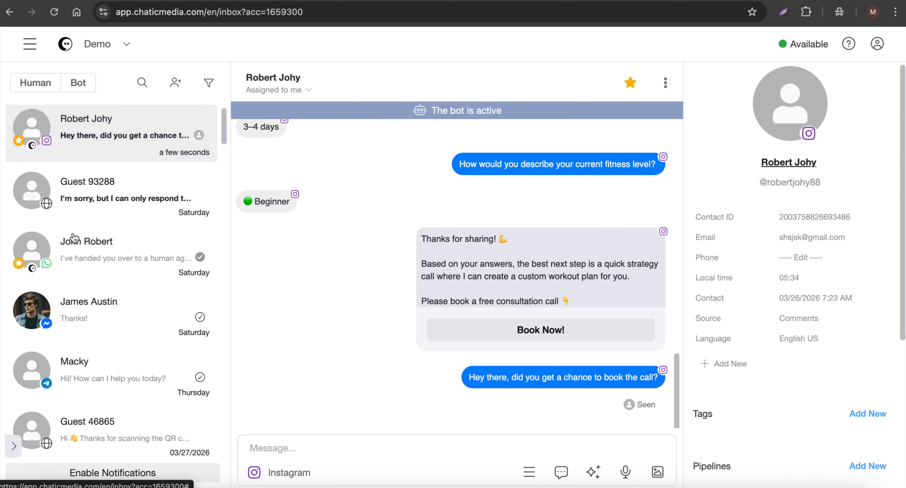
scroll(133, 375, "down", 3)
scroll(133, 376, "up", 3)
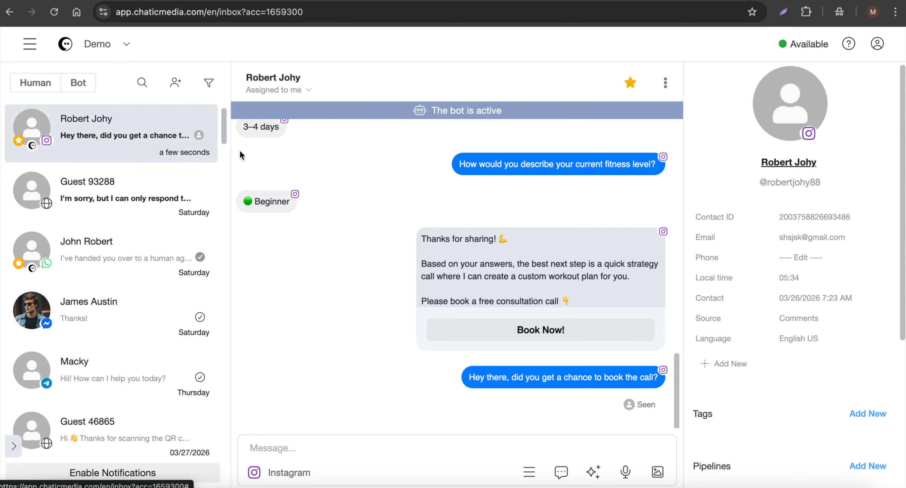
scroll(541, 286, "up", 20)
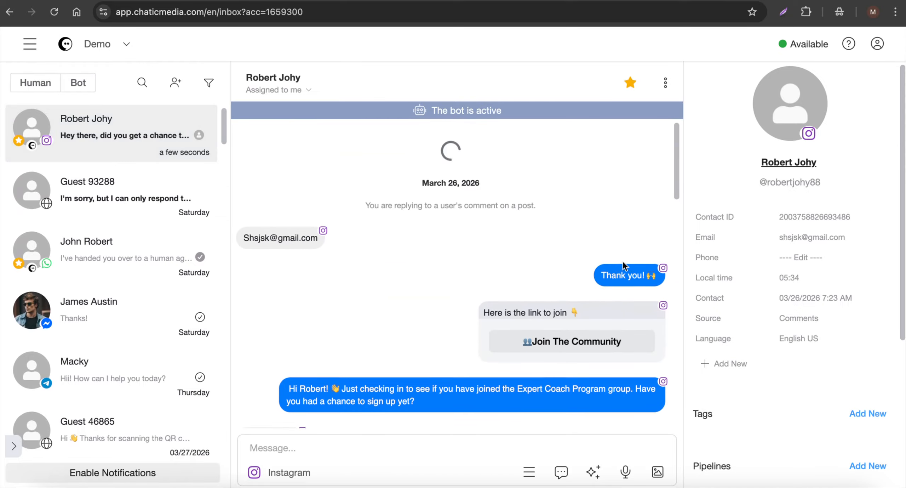
scroll(527, 278, "down", 15)
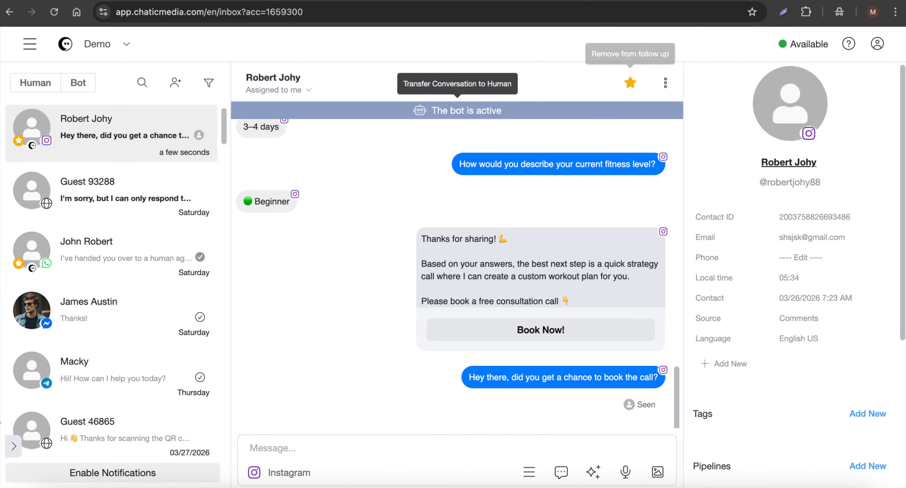
- In My Inbox, remove the assignment from the test contact's Instagram conversation
left_click(15, 446)
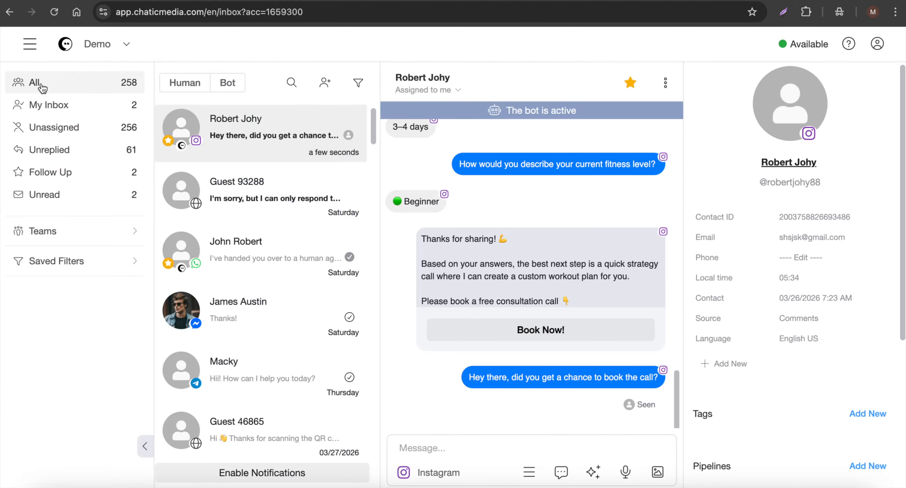
left_click(63, 111)
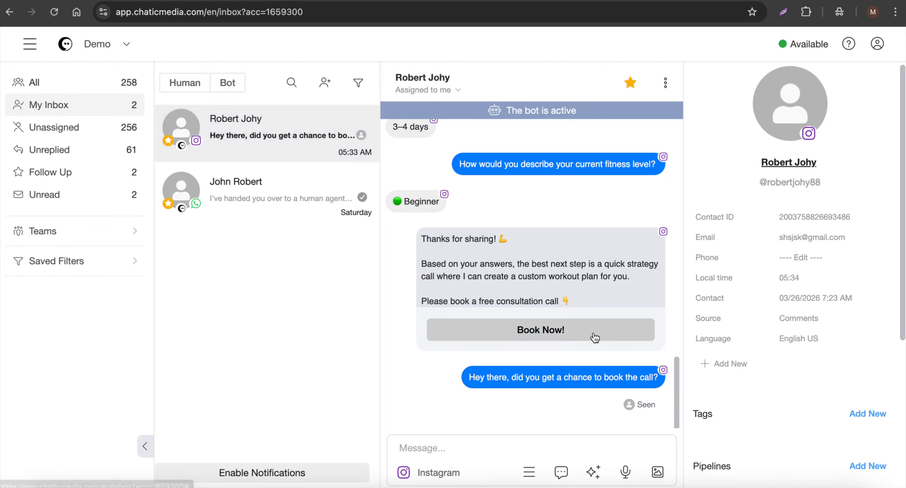
left_click(413, 94)
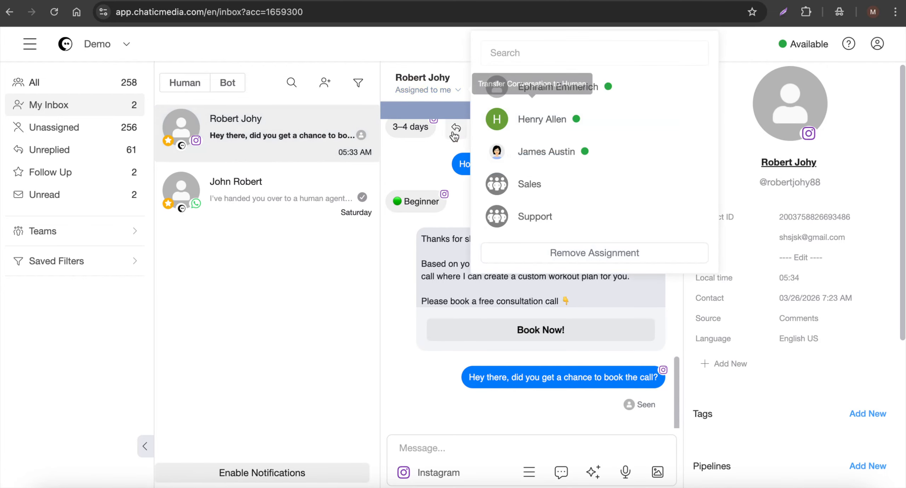
left_click(573, 259)
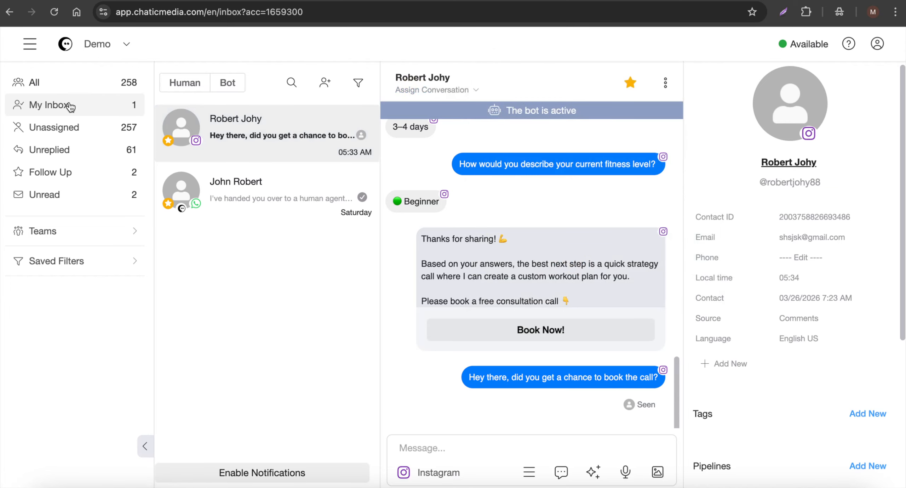
- View the Follow Up conversations and return the inbox to all conversations with the folder list collapsed
left_click(71, 174)
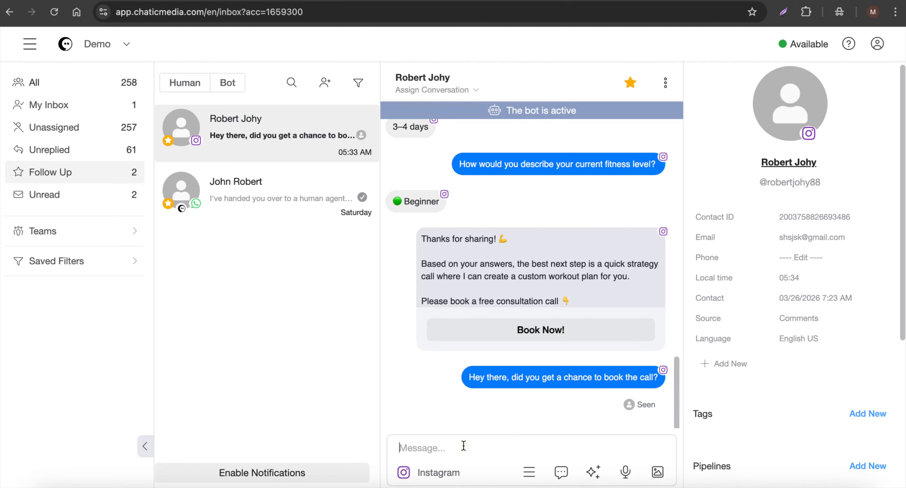
left_click(145, 446)
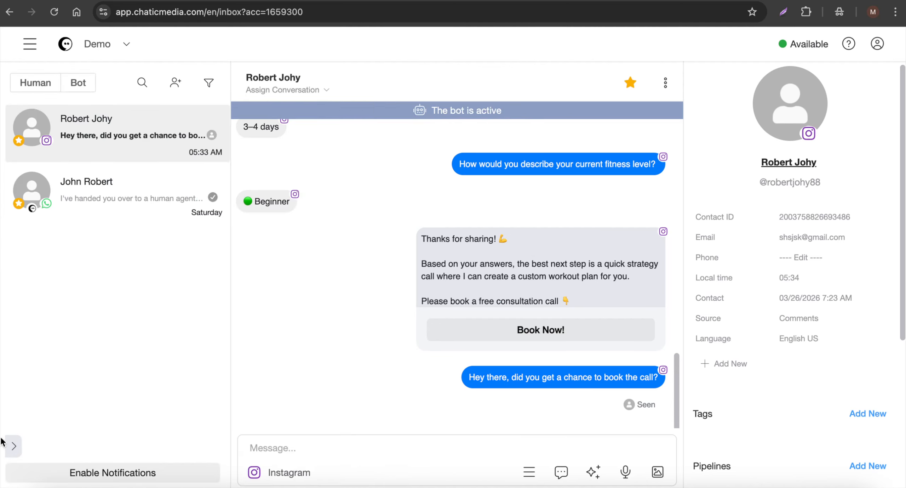
left_click(14, 445)
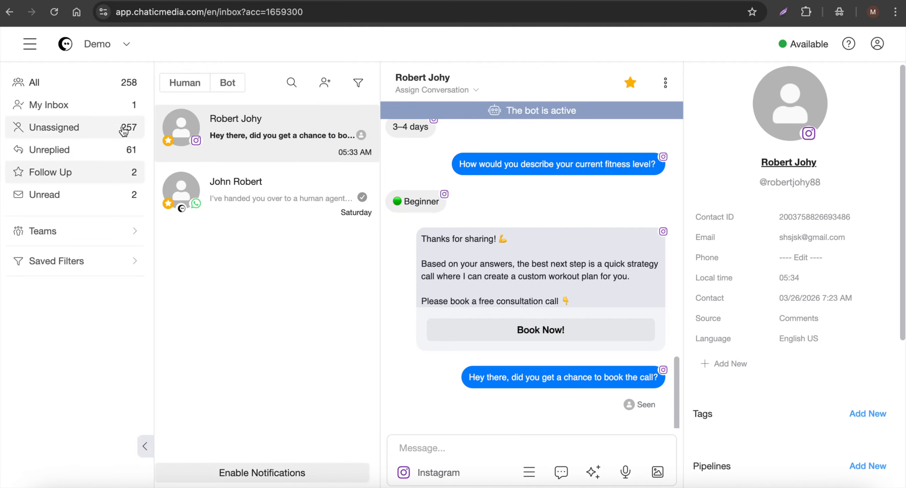
left_click(87, 80)
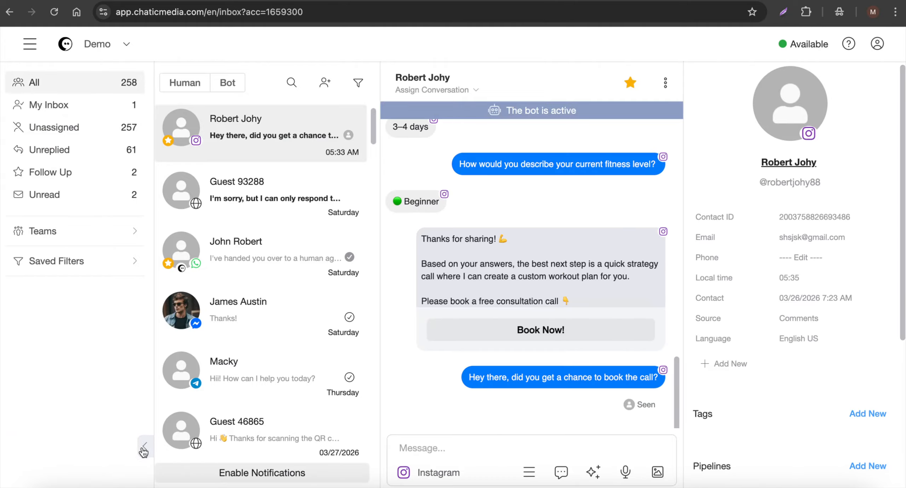
left_click(144, 447)
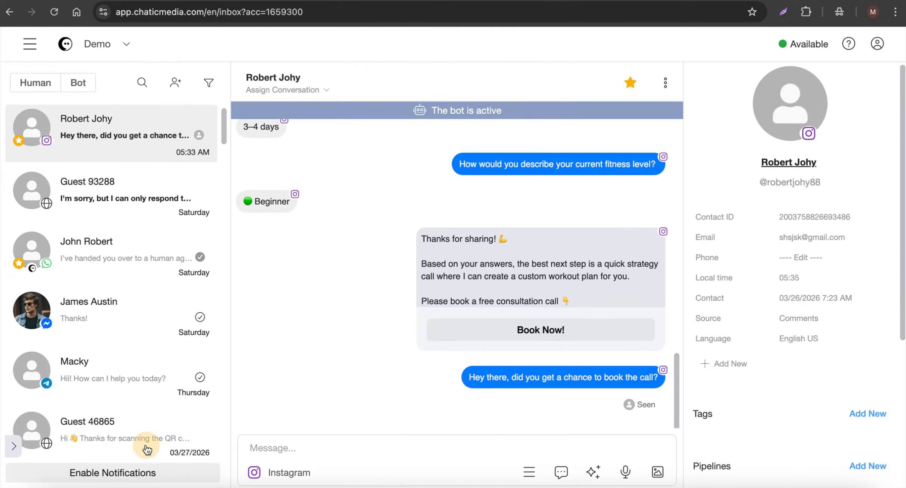
- Filter the inbox conversations to the Instagram channel and look through the filtered list
left_click(209, 83)
left_click(213, 136)
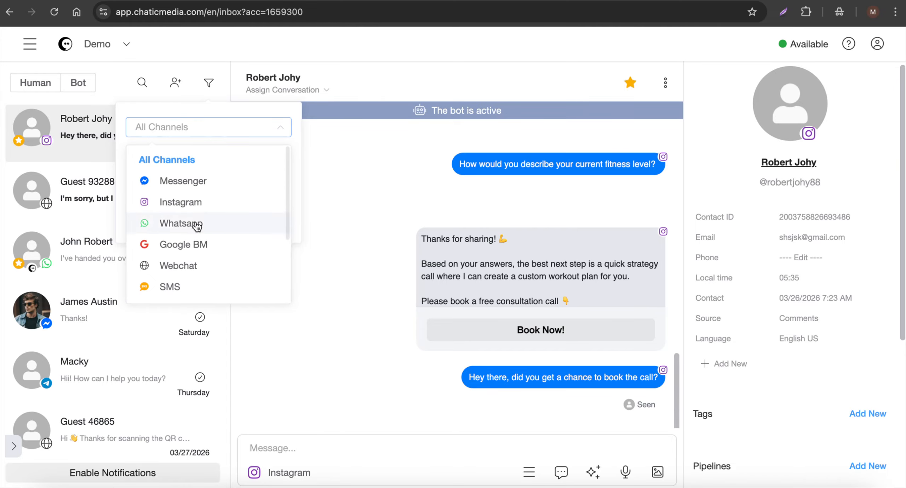
left_click(197, 206)
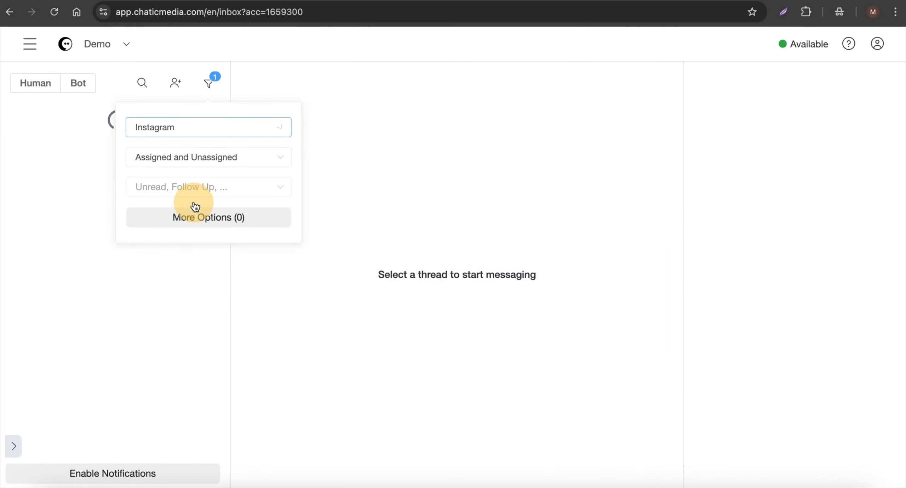
scroll(74, 350, "down", 15)
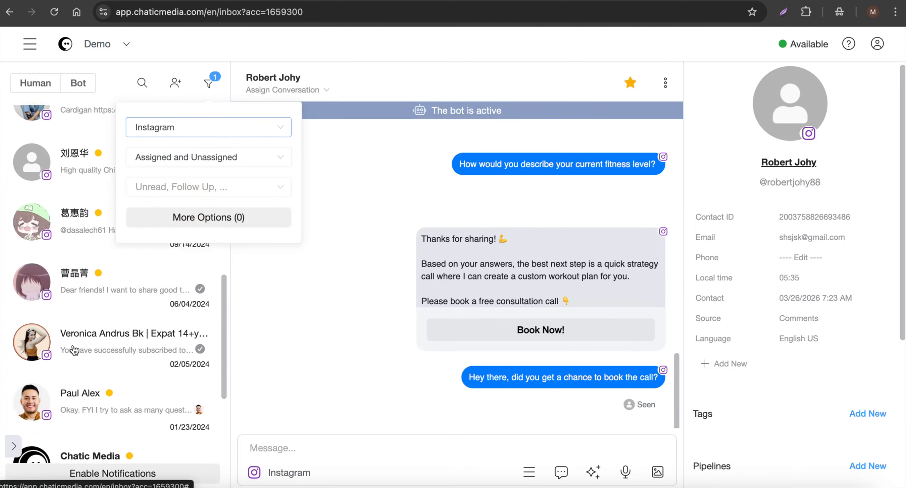
left_click(216, 134)
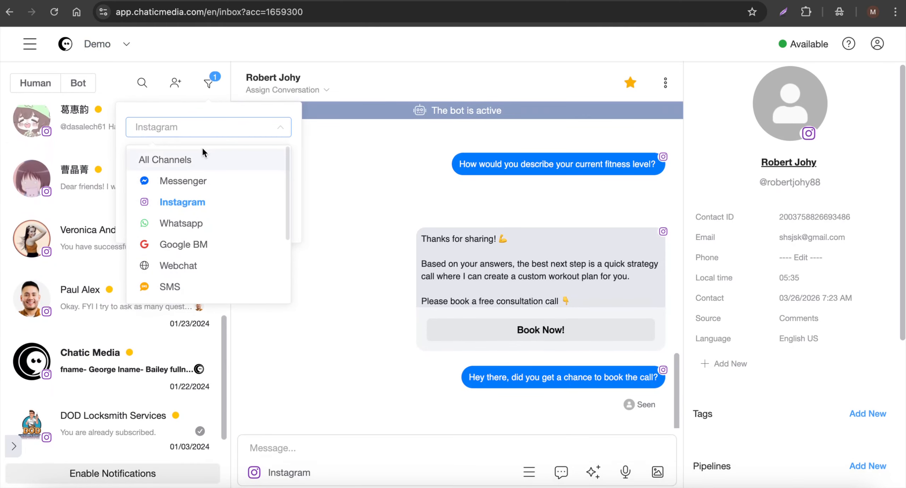
left_click(204, 128)
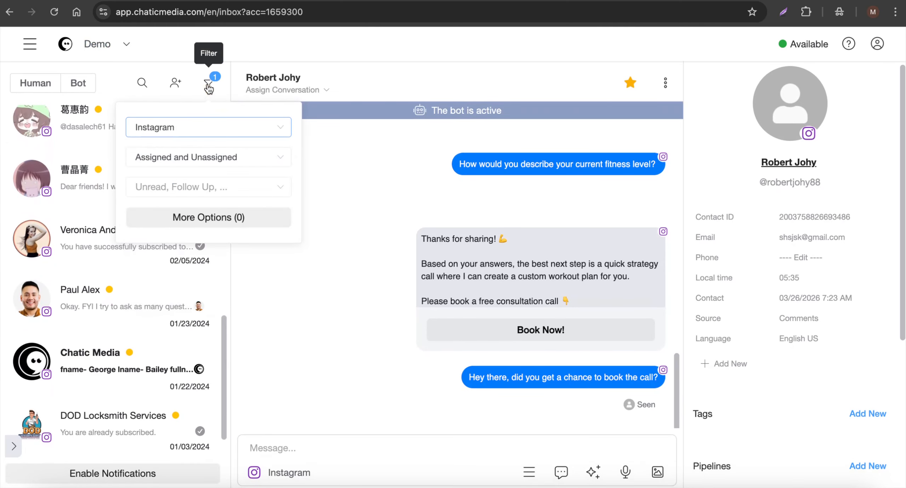
left_click(205, 129)
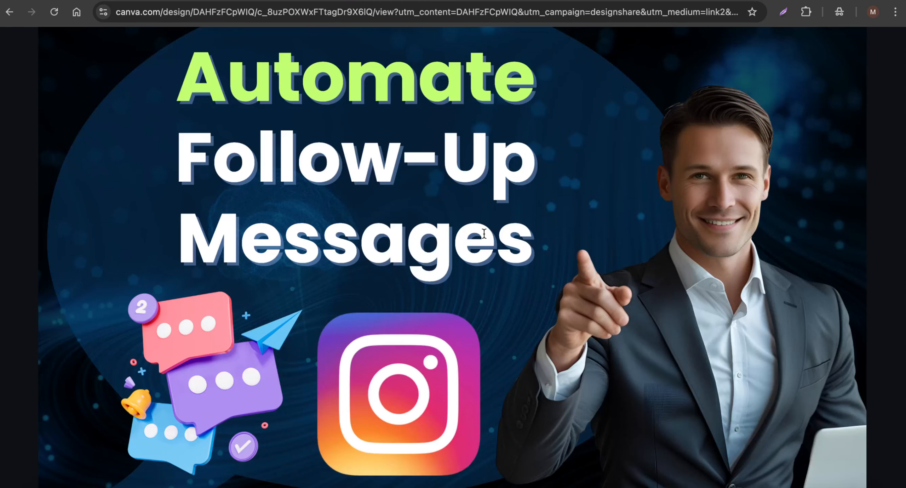